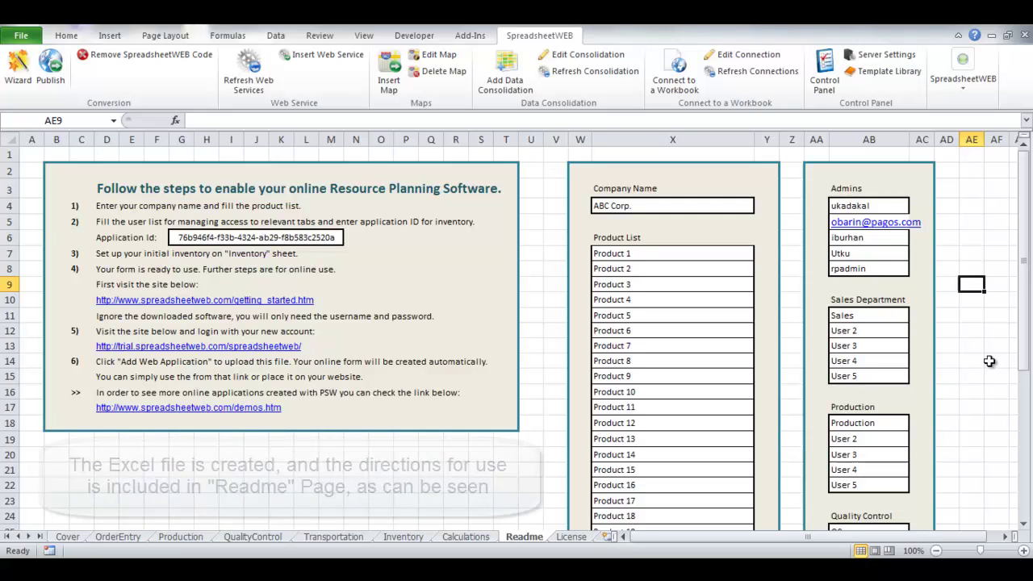
Step: Look over the Readme setup instructions, then go to the Cover sheet welcome page
mouse_move(327, 206)
mouse_down()
mouse_move(251, 238)
mouse_move(113, 409)
mouse_up()
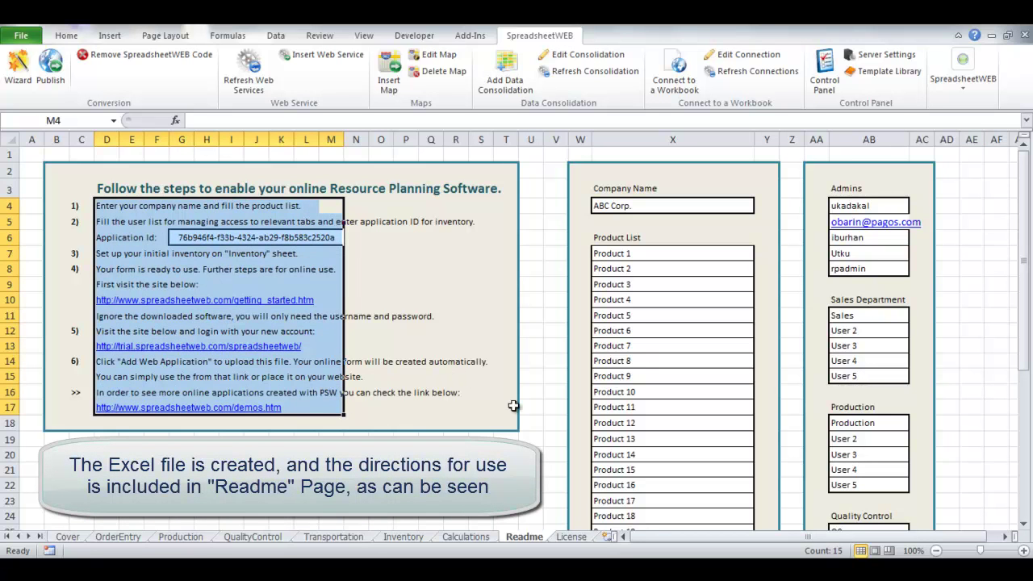
click(532, 421)
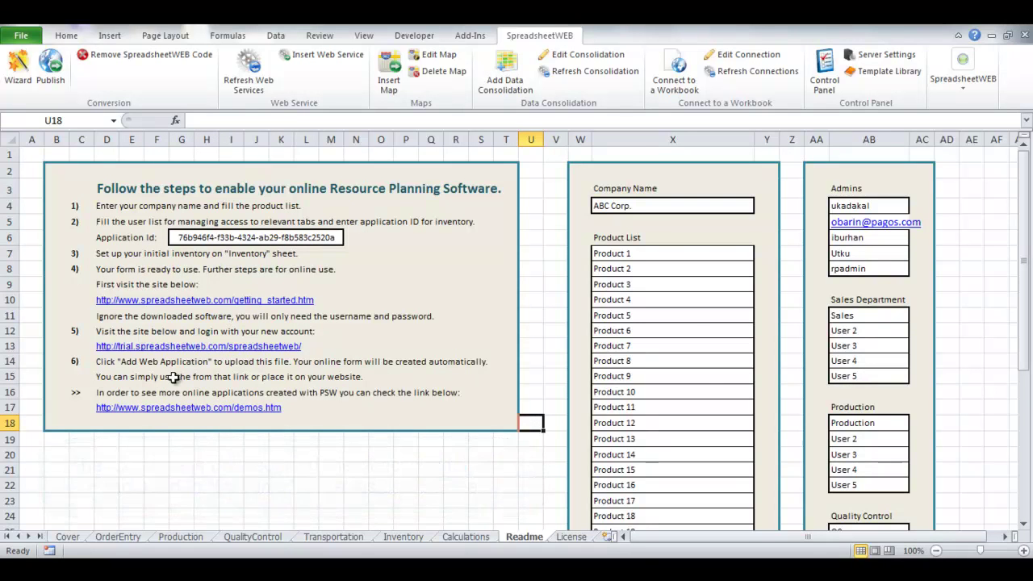
click(67, 537)
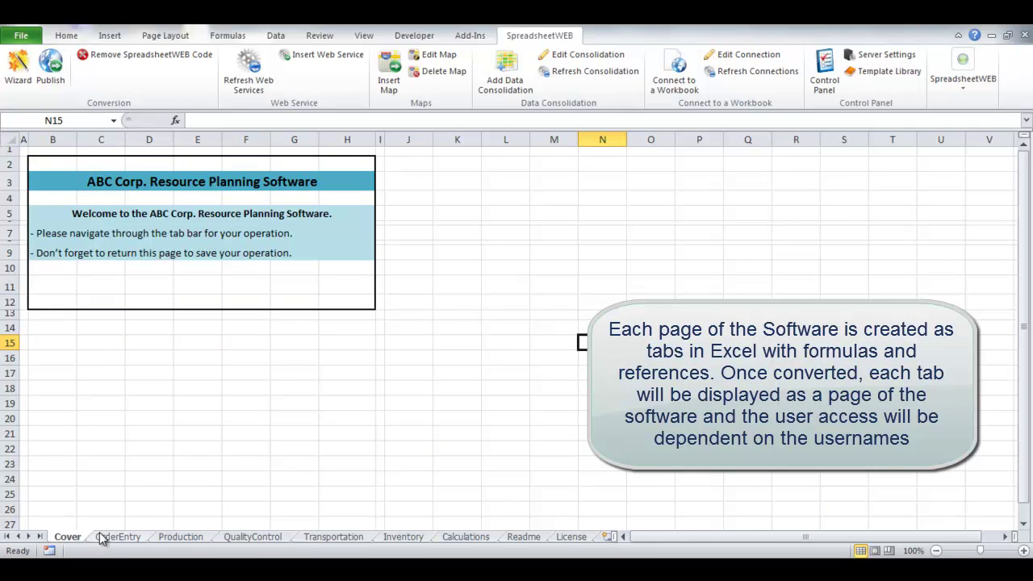
Step: Inspect the in Stock formulas for Products 1–3 on the OrderEntry sheet
click(103, 538)
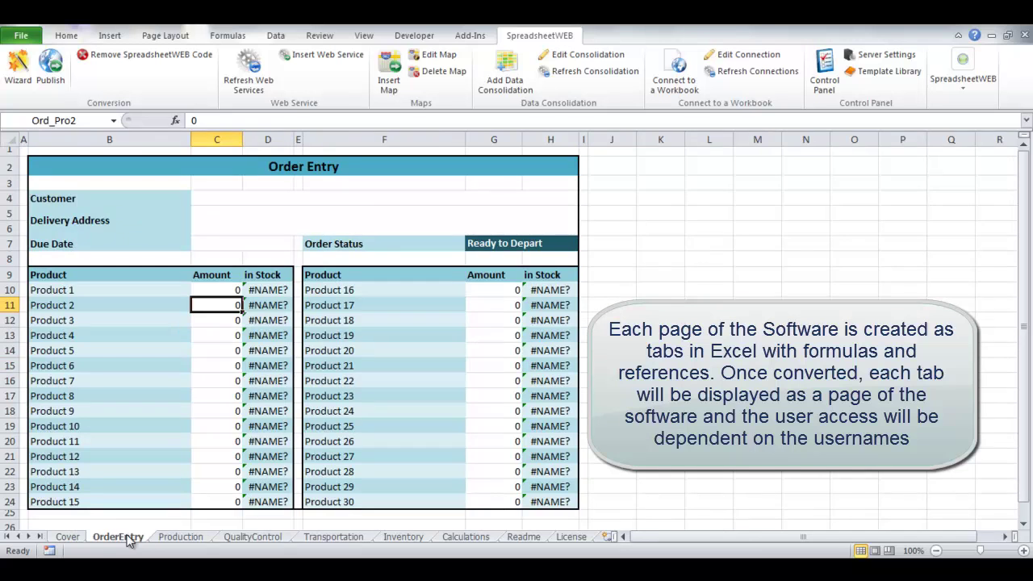
click(263, 290)
click(267, 308)
click(268, 320)
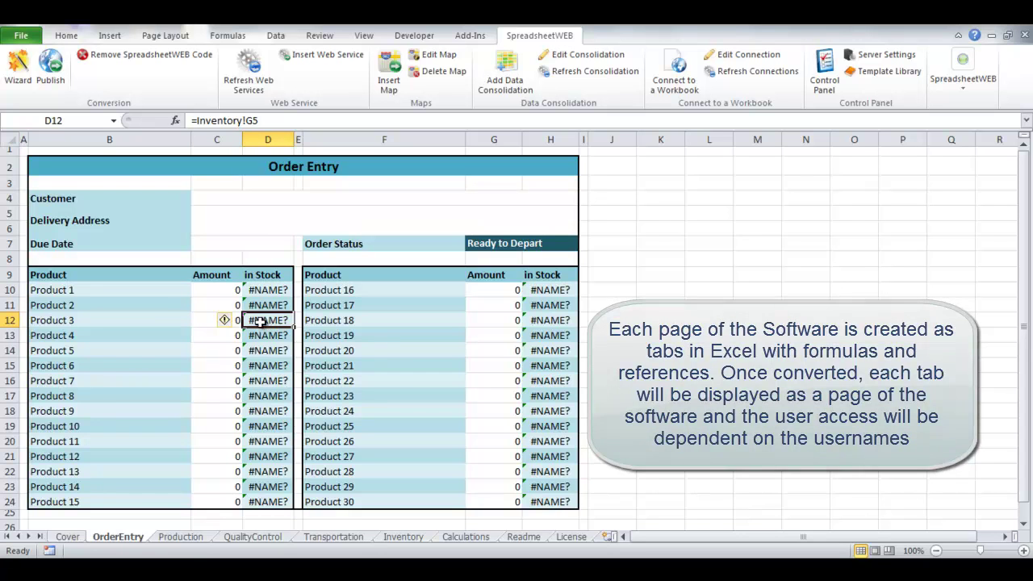
Step: Review the Production, QualityControl, Transportation, Inventory and Calculations sheets, returning to Cover
click(196, 540)
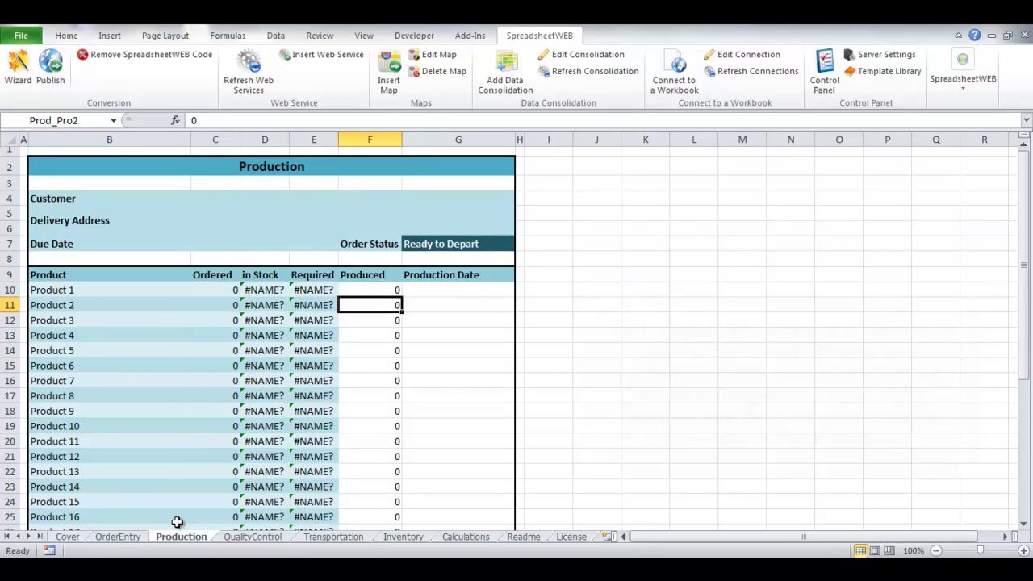
click(283, 538)
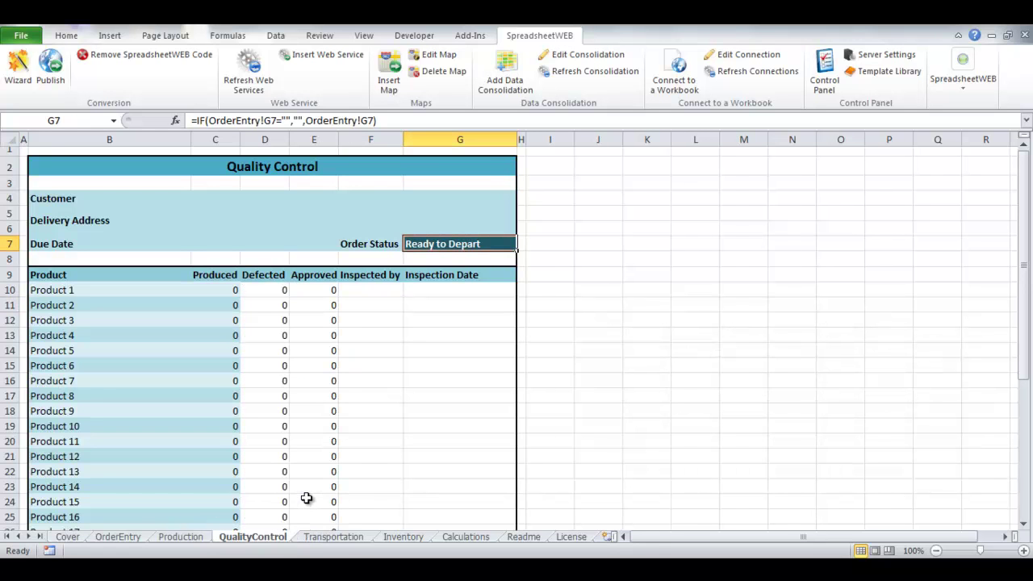
scroll(307, 498, down, 2)
scroll(305, 496, down, 2)
scroll(305, 496, up, 3)
scroll(307, 500, up, 1)
click(327, 538)
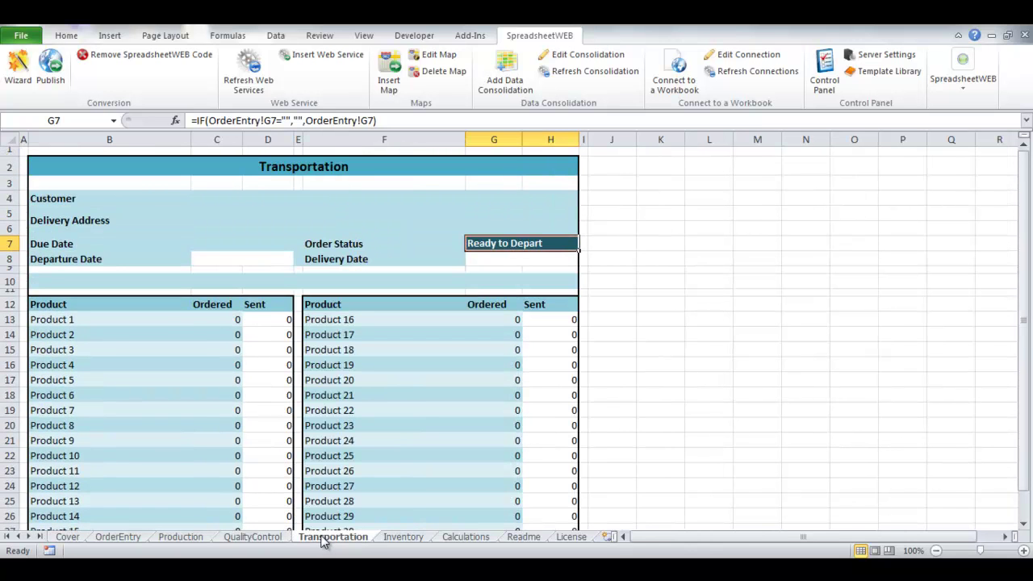
scroll(349, 498, down, 2)
scroll(352, 499, up, 2)
click(406, 539)
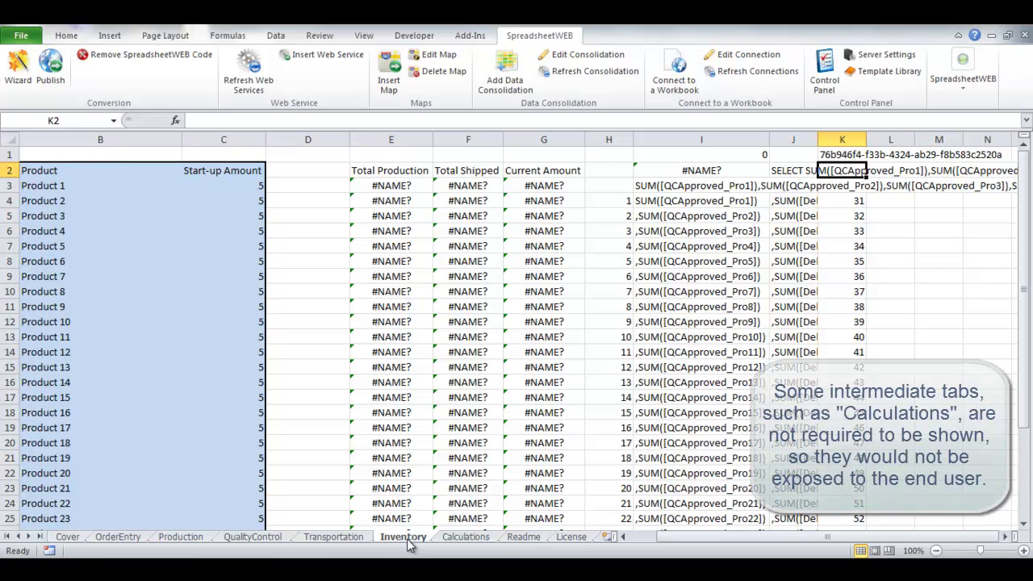
click(464, 537)
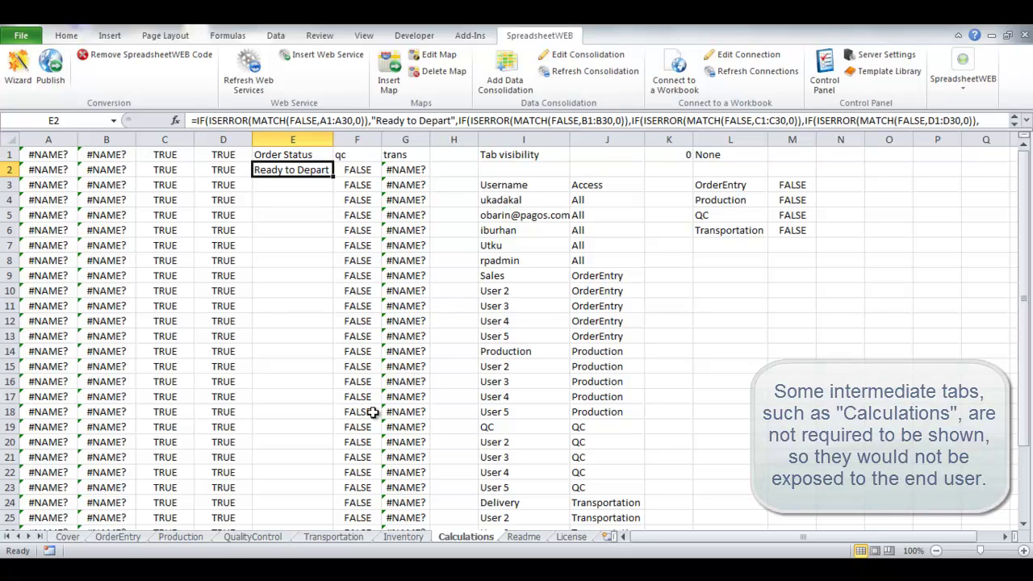
click(75, 536)
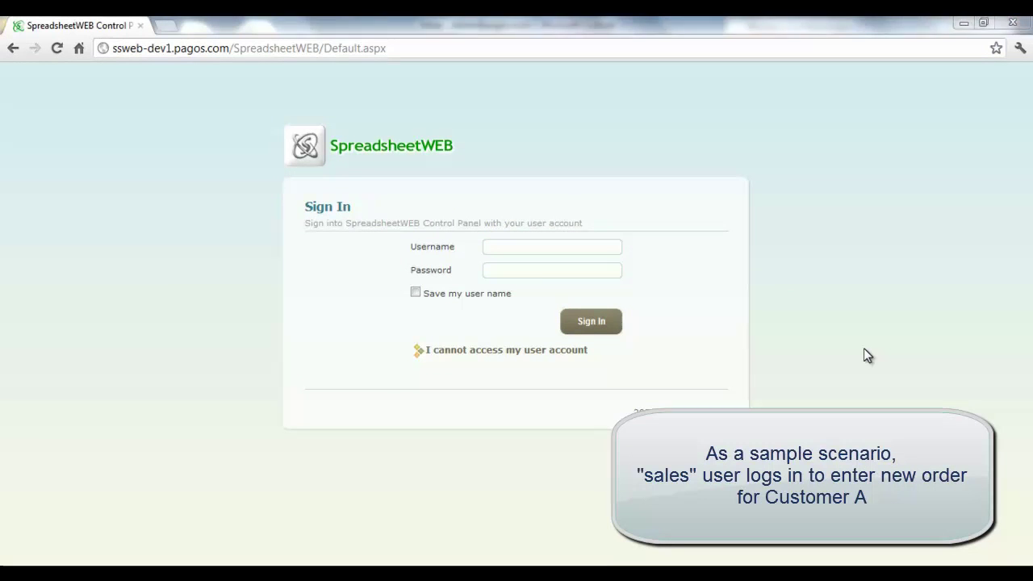
Step: Sign in to the SpreadsheetWEB Control Panel with the sales user's username and password
click(523, 250)
text(sales)
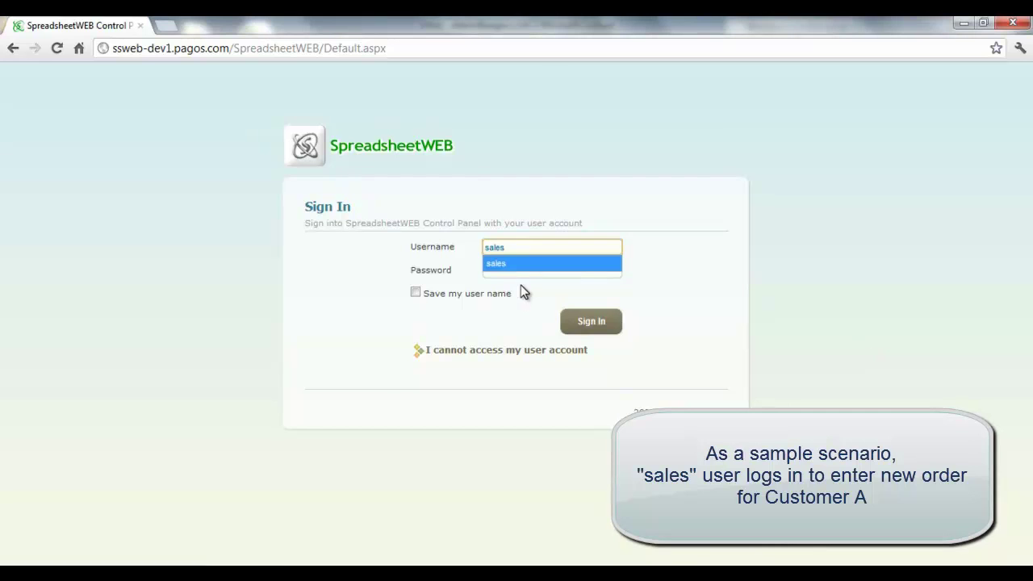
click(526, 276)
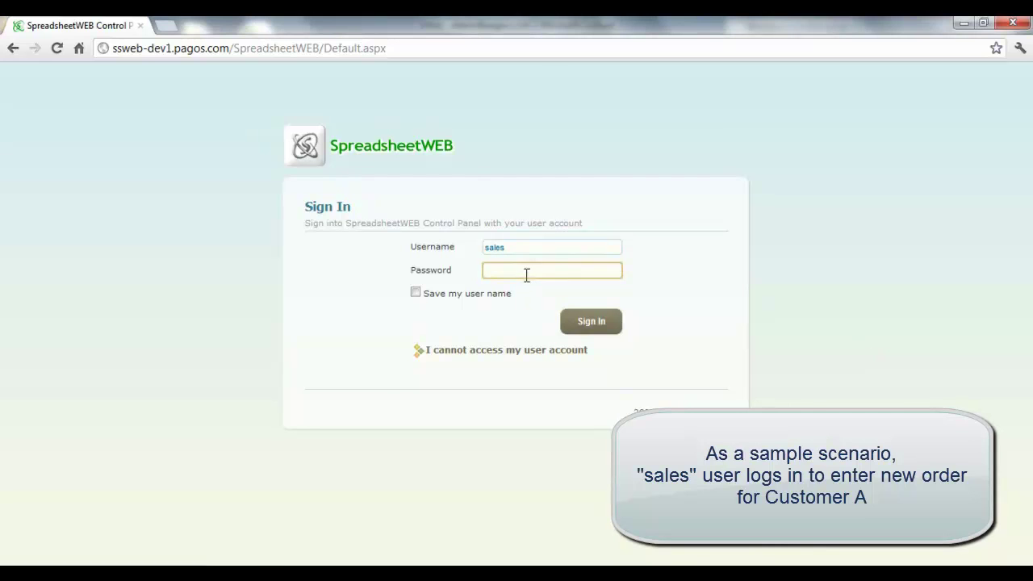
click(586, 322)
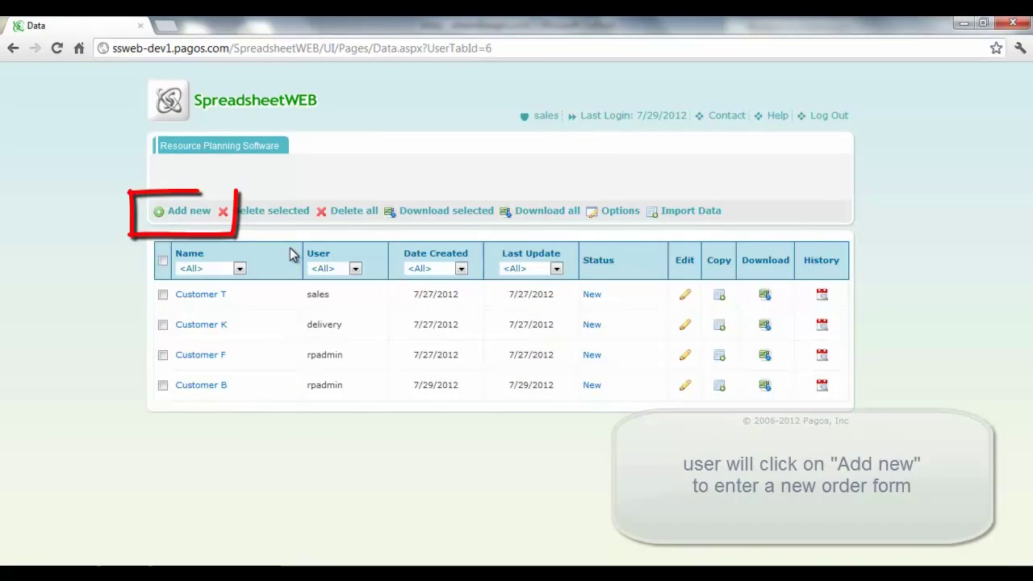
Step: Add a new order record and bring up its Order Entry page
click(196, 221)
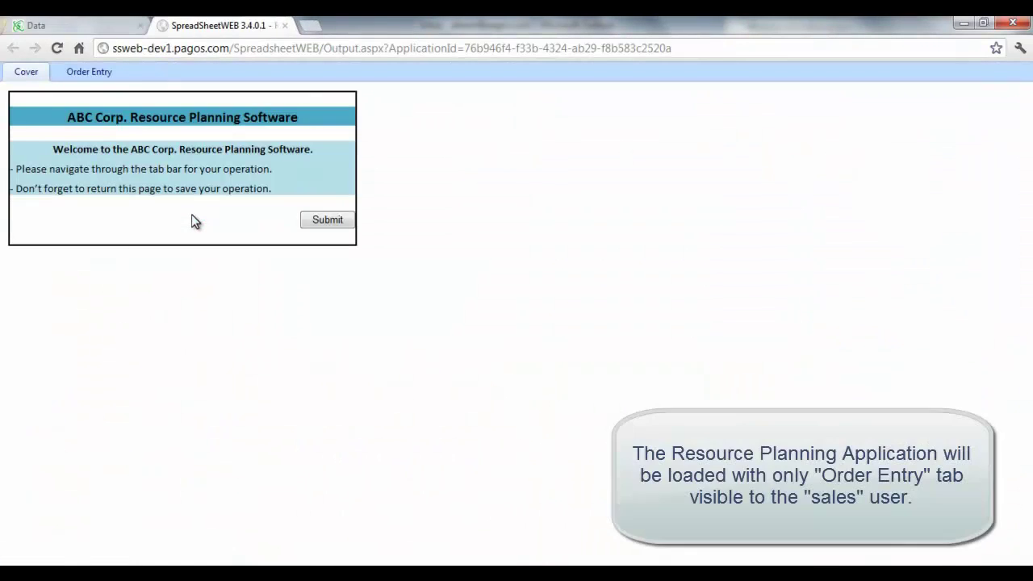
click(88, 72)
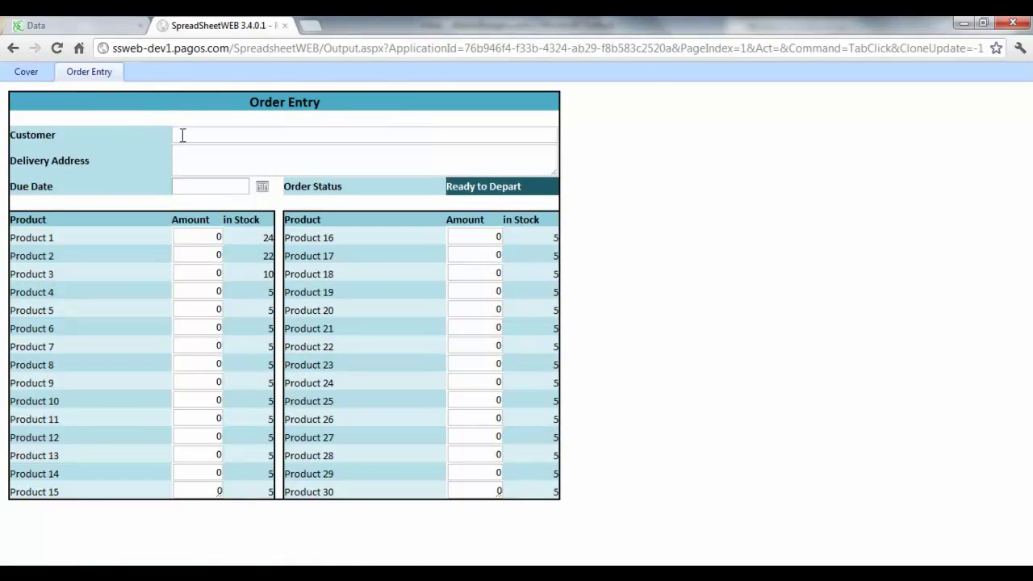
Step: Choose Customer A as the customer and enter the delivery address
click(182, 135)
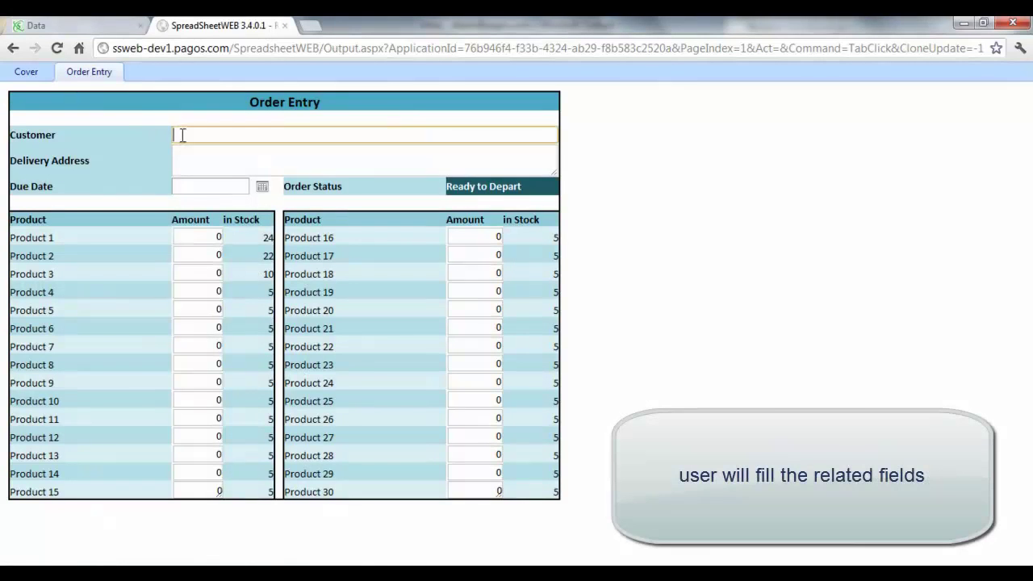
text(c)
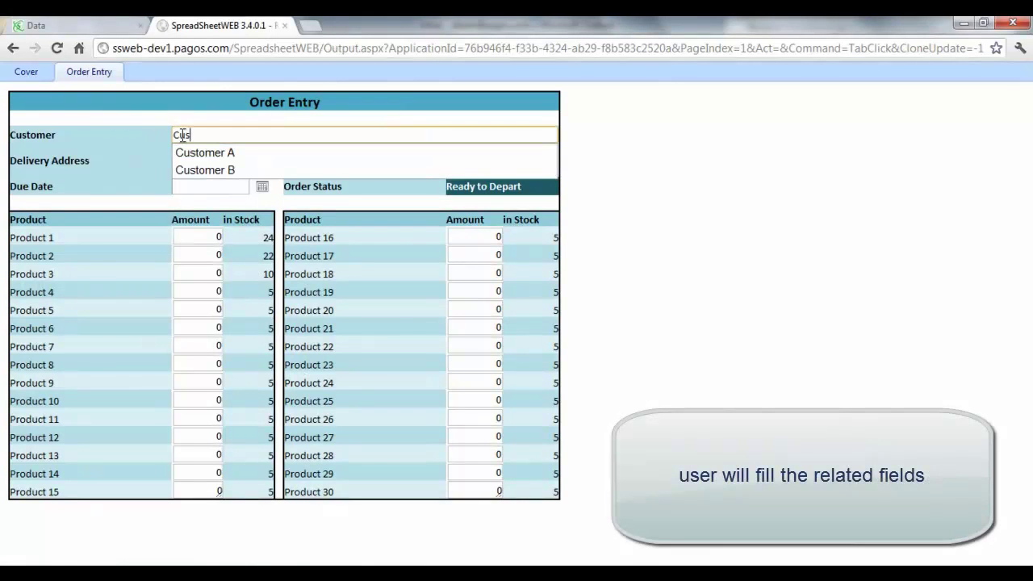
key(Down)
key(Return)
key(Tab)
text(1)
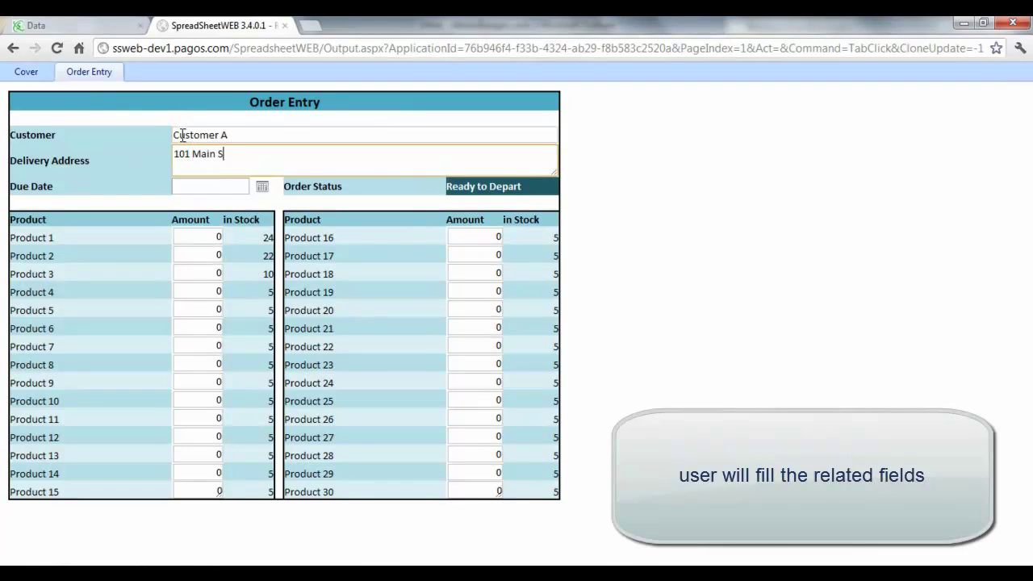
text(treet, Ca)
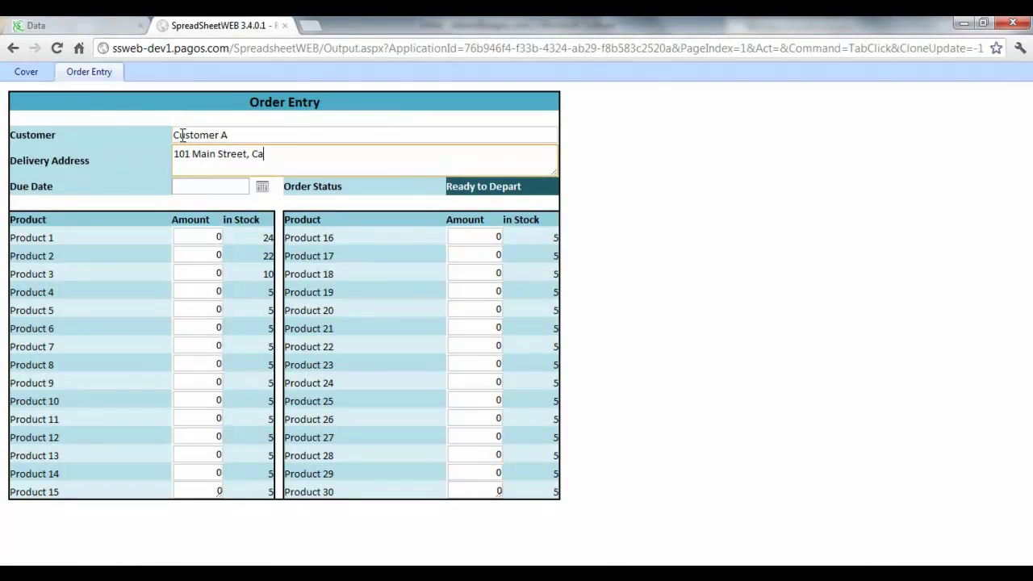
text(bridge)
text(MA, USA)
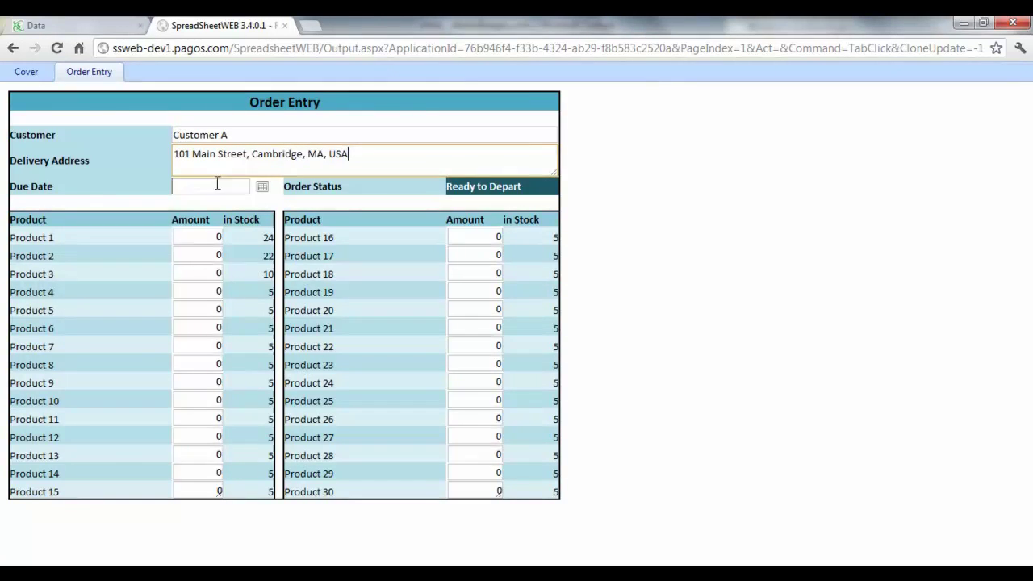
Step: Set the order's due date to 9/3/2012 from the calendar
click(262, 186)
click(306, 203)
click(306, 203)
click(227, 256)
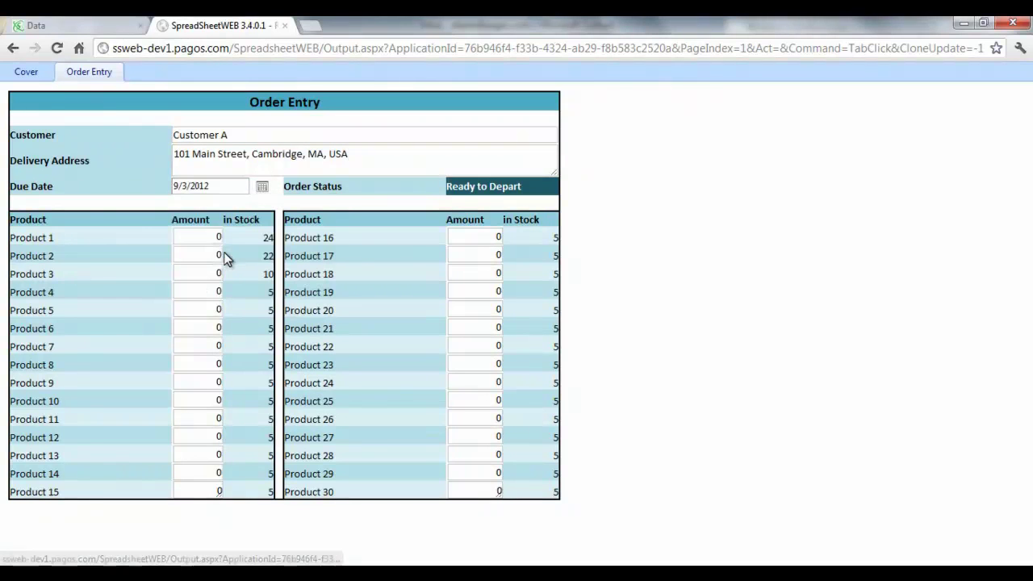
Step: Enter an Amount of 30 for Products 1, 2 and 3
click(204, 239)
text(30)
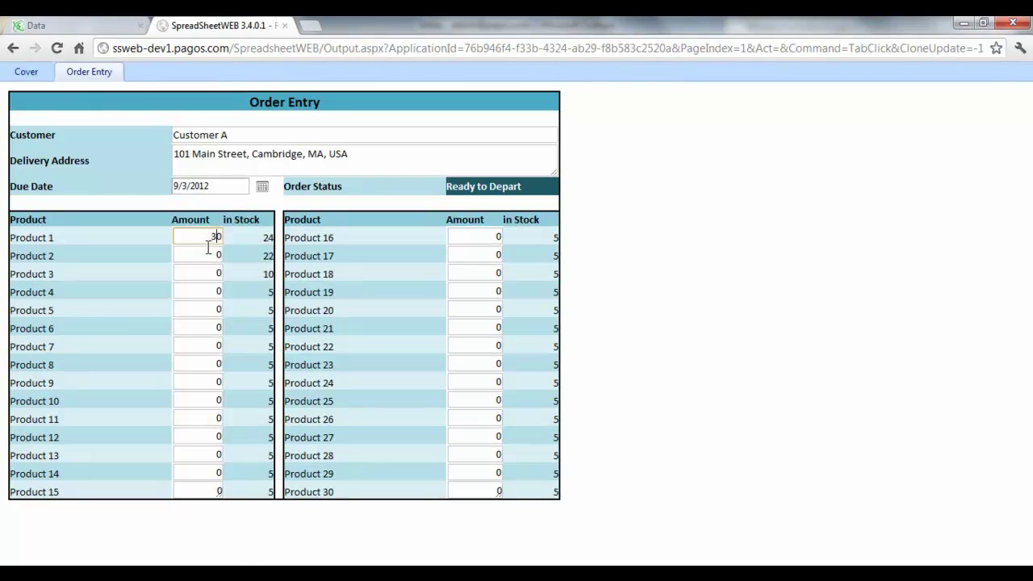
click(211, 256)
text(3)
click(212, 271)
text(30)
Step: Submit Customer A's order from the Cover page and acknowledge the confirmation
click(35, 74)
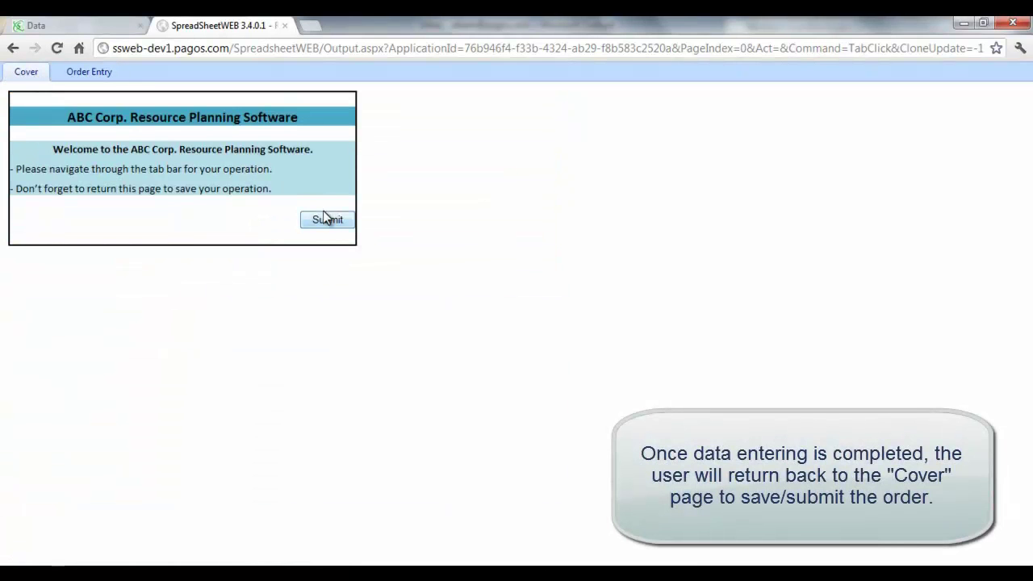
click(326, 219)
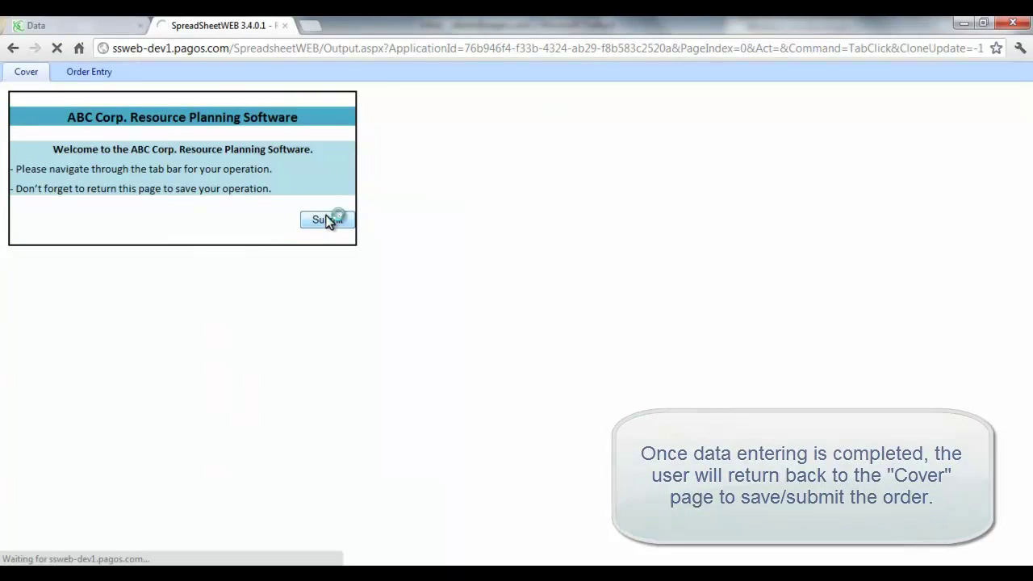
key(Return)
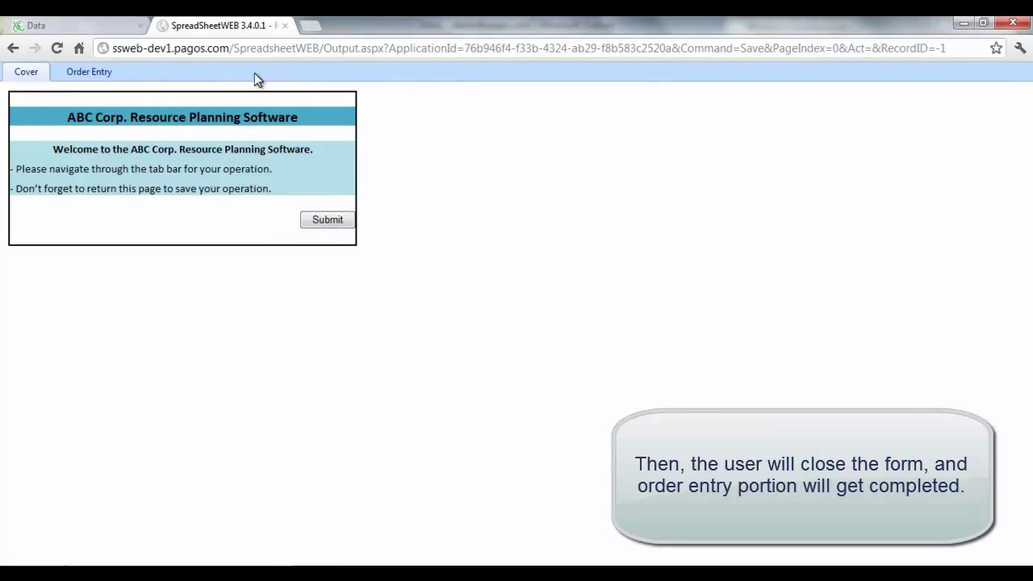
Step: Close the order form, leave the page and log out of the control panel
click(285, 25)
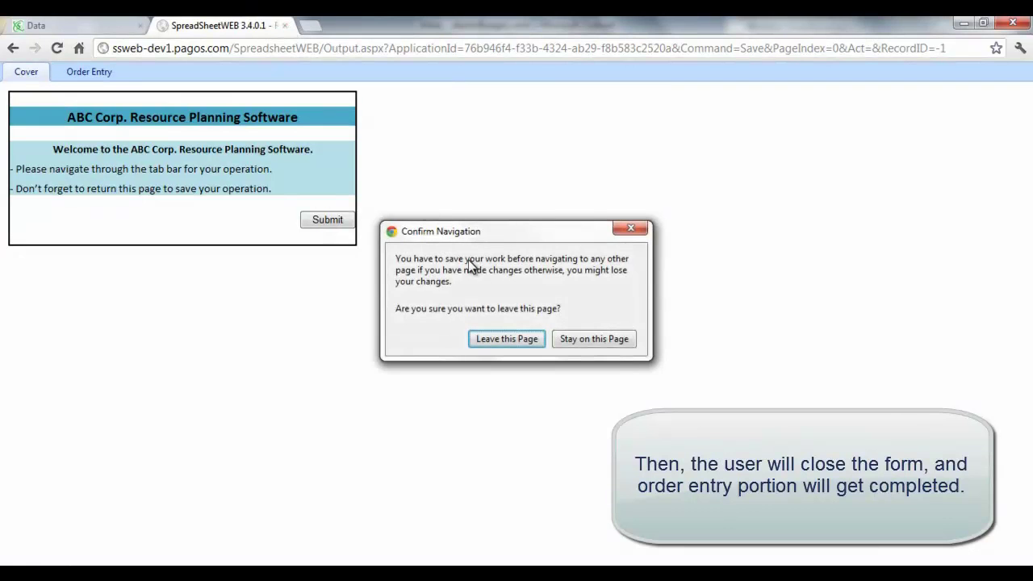
click(506, 339)
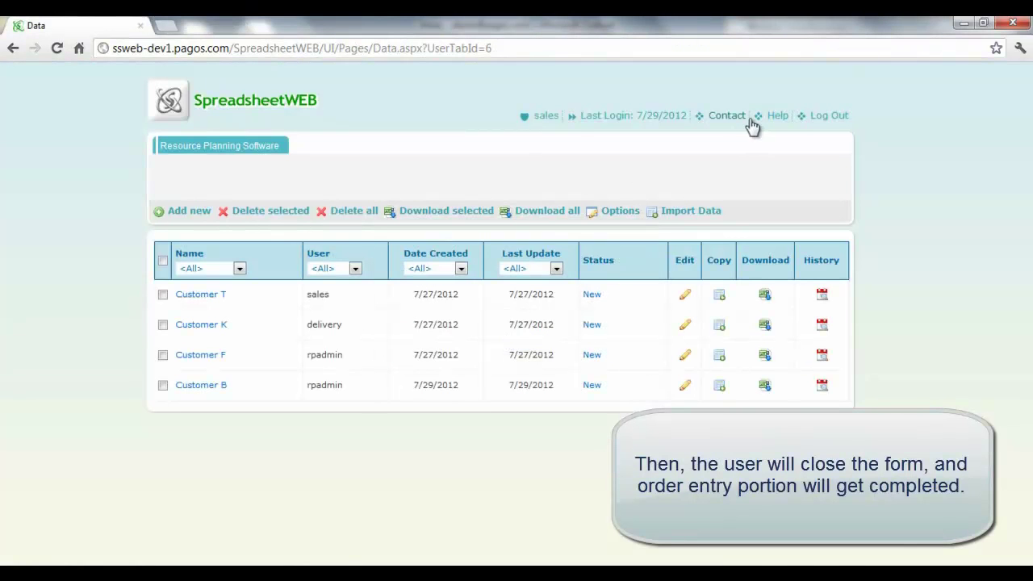
click(817, 117)
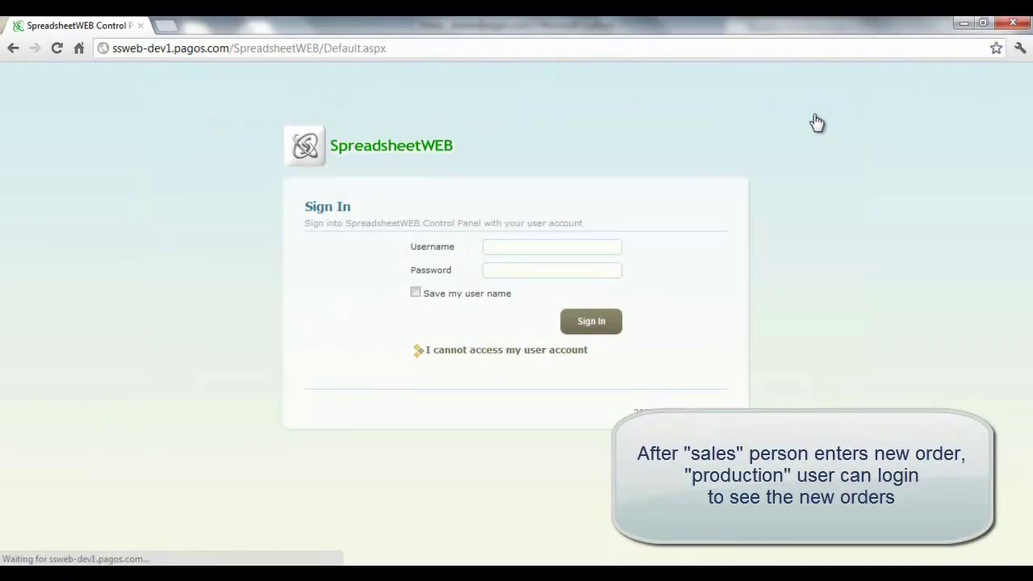
Step: Sign in as the production user, picking the username from autocomplete
click(514, 245)
text(p)
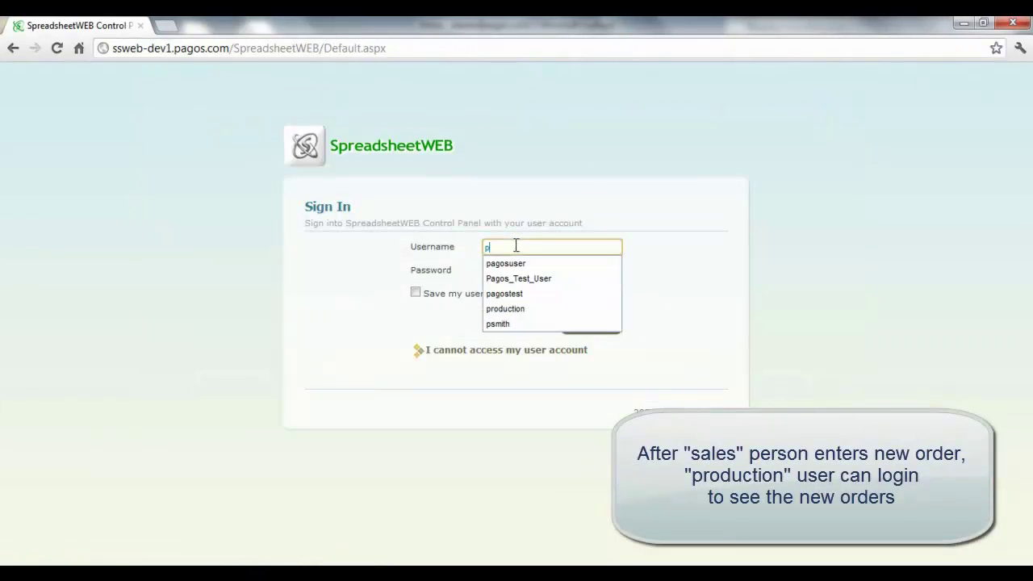
key(Down)
key(Down)
key(Down)
key(Down)
key(Tab)
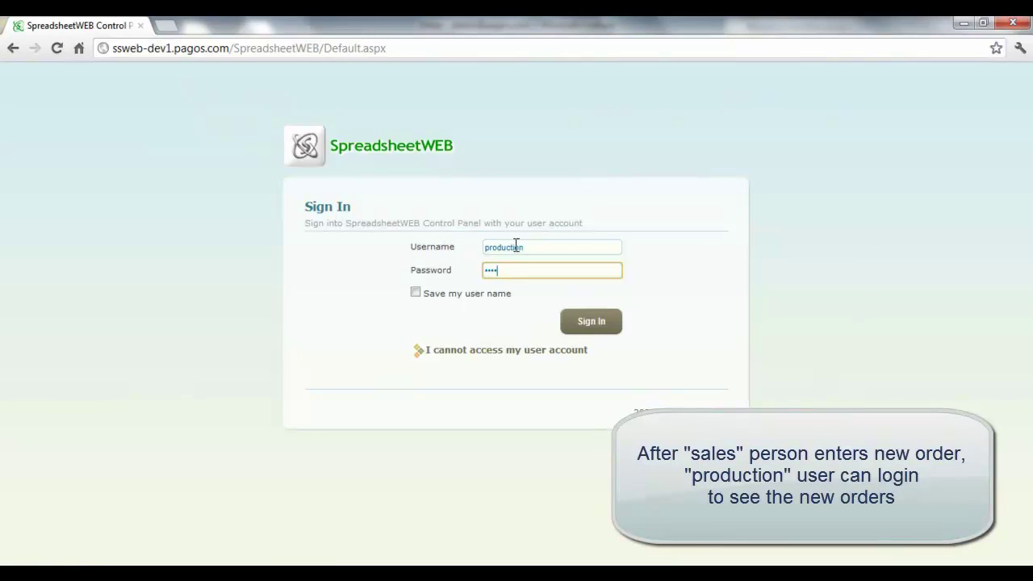
click(591, 322)
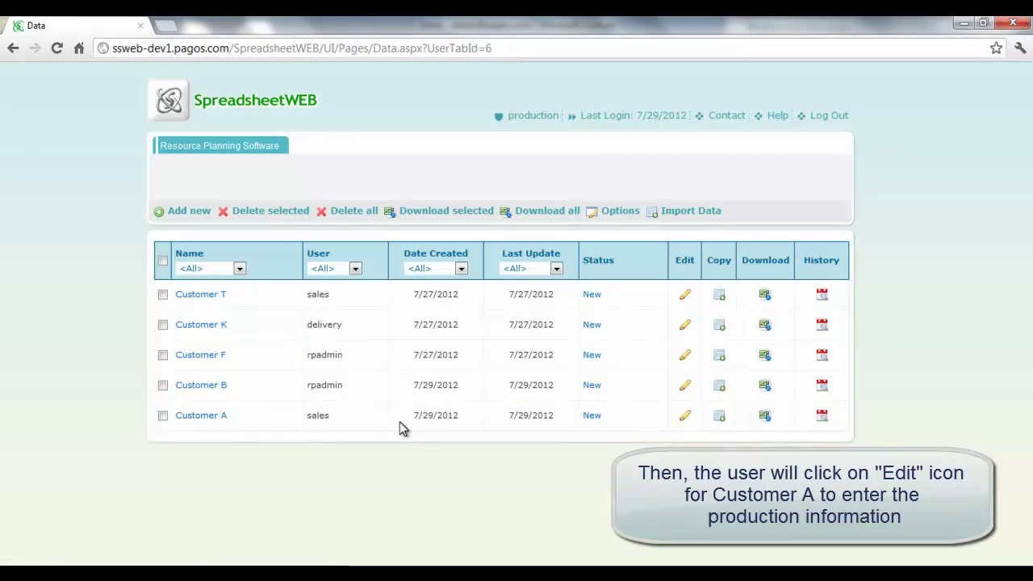
Step: Open Customer A's order on the Production page and enter 20, 20 and 25 produced
click(683, 416)
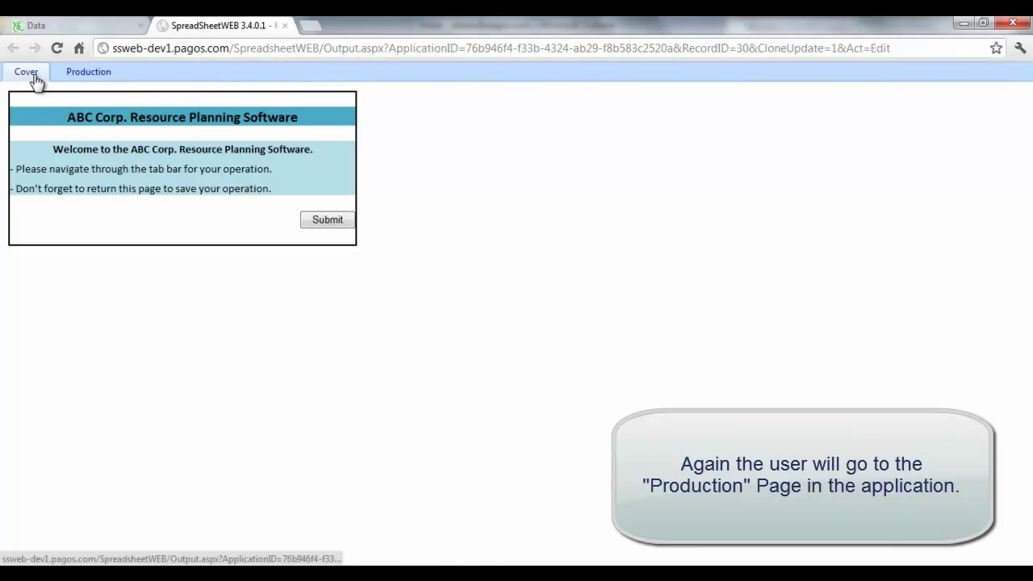
click(91, 75)
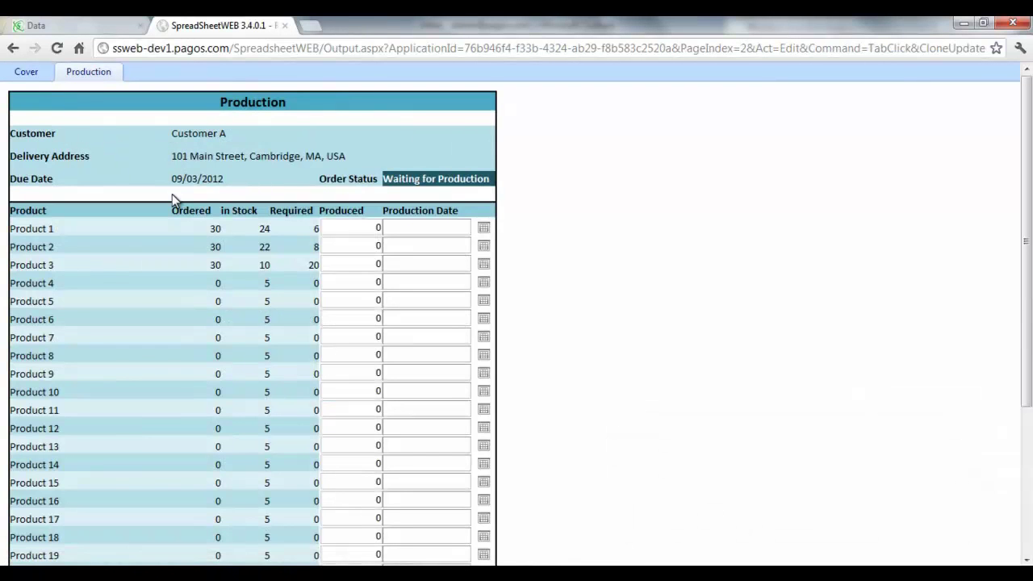
click(373, 227)
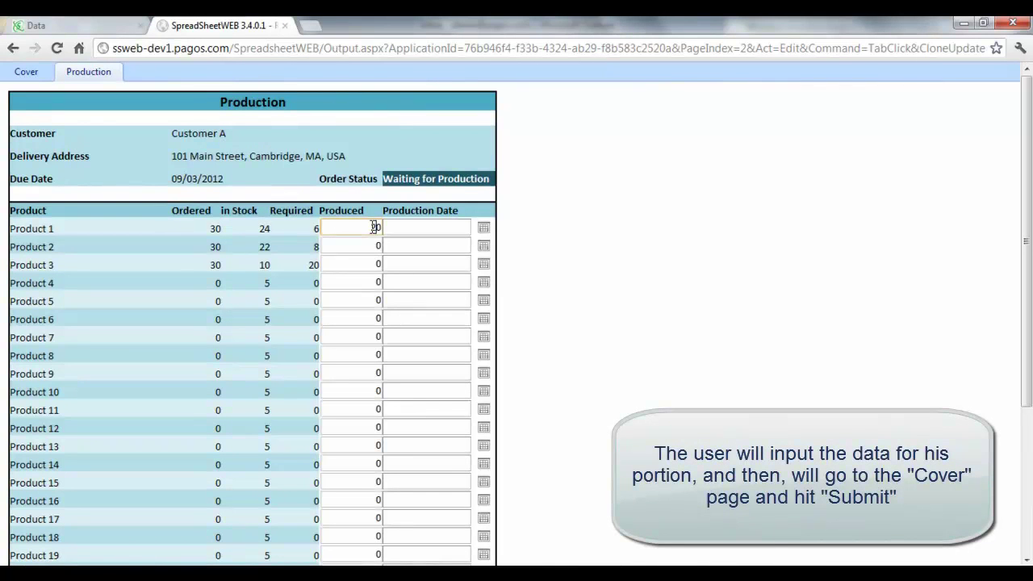
click(372, 247)
click(370, 266)
text(25)
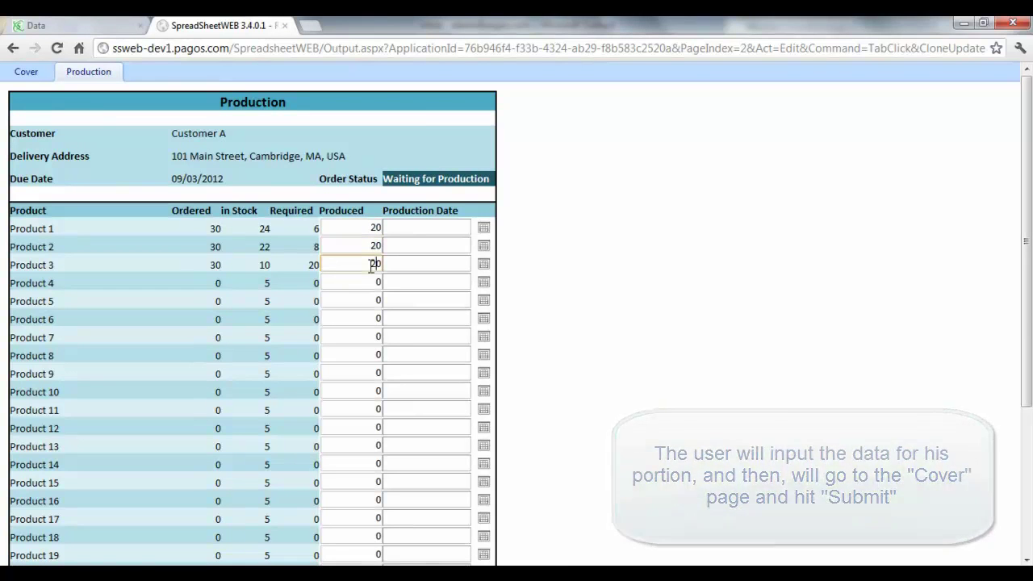
Step: Set production dates 7/18/2012, 7/18/2012 and 7/19/2012 for Products 1–3
click(484, 228)
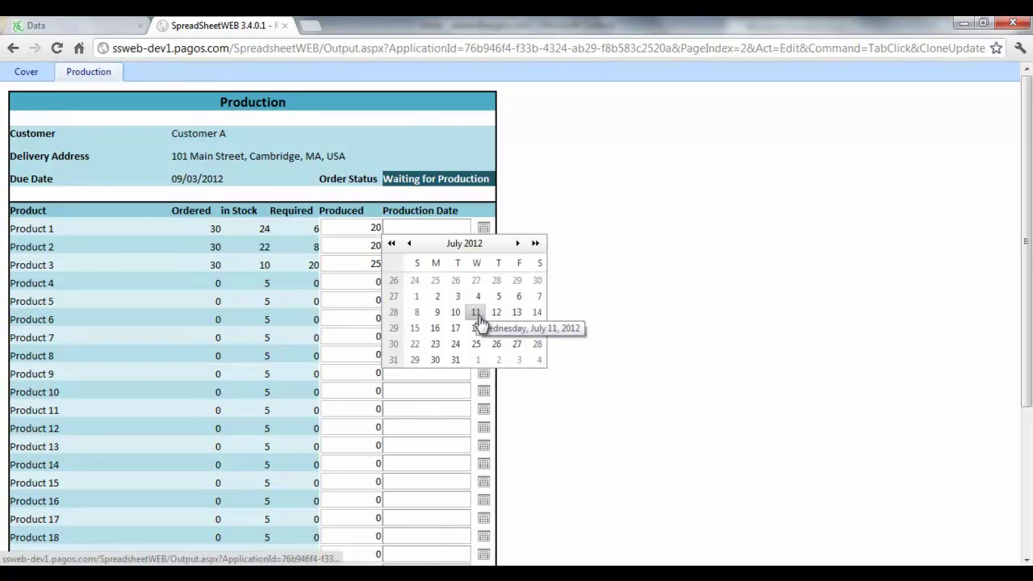
click(476, 328)
click(484, 264)
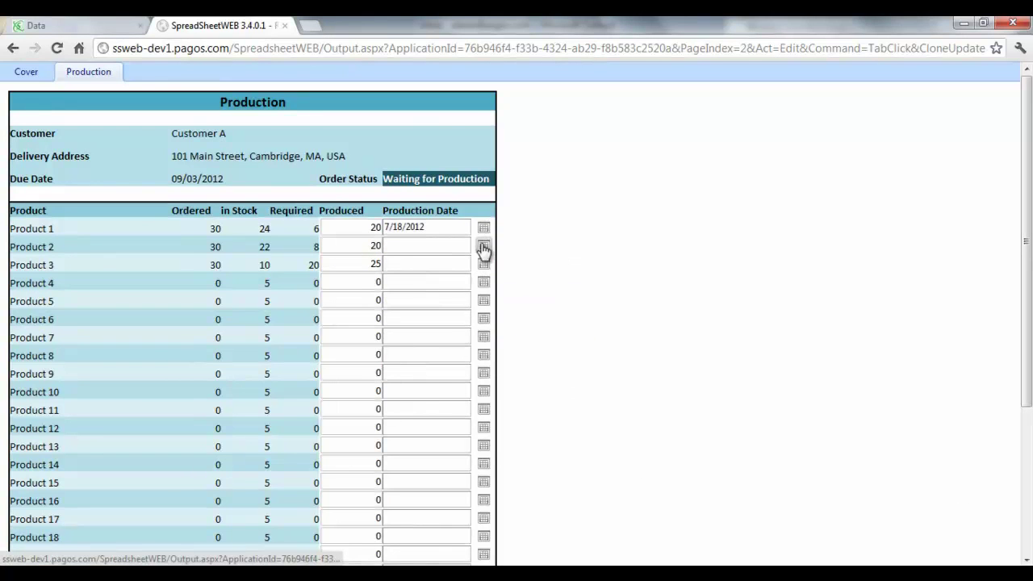
click(478, 347)
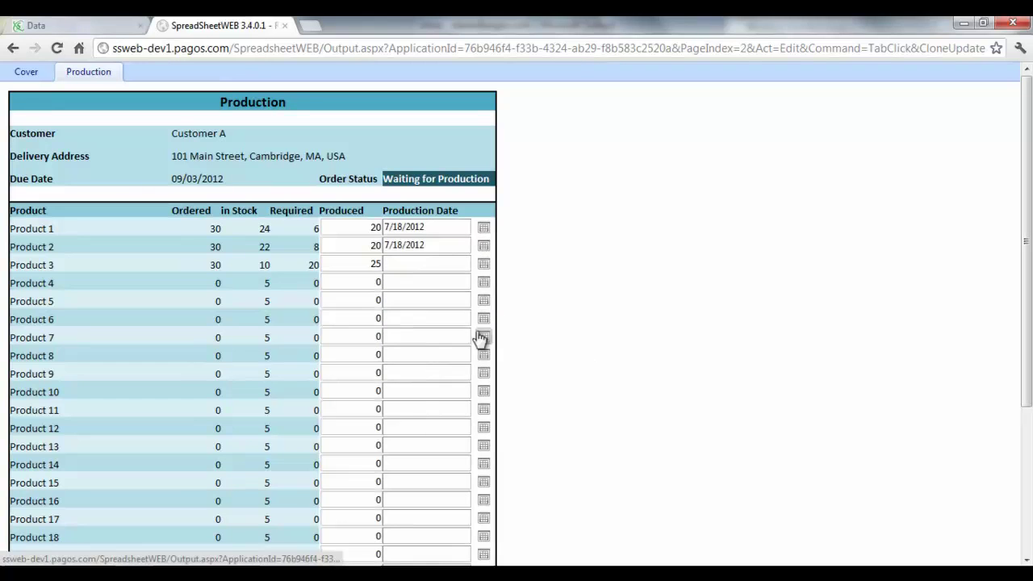
click(483, 264)
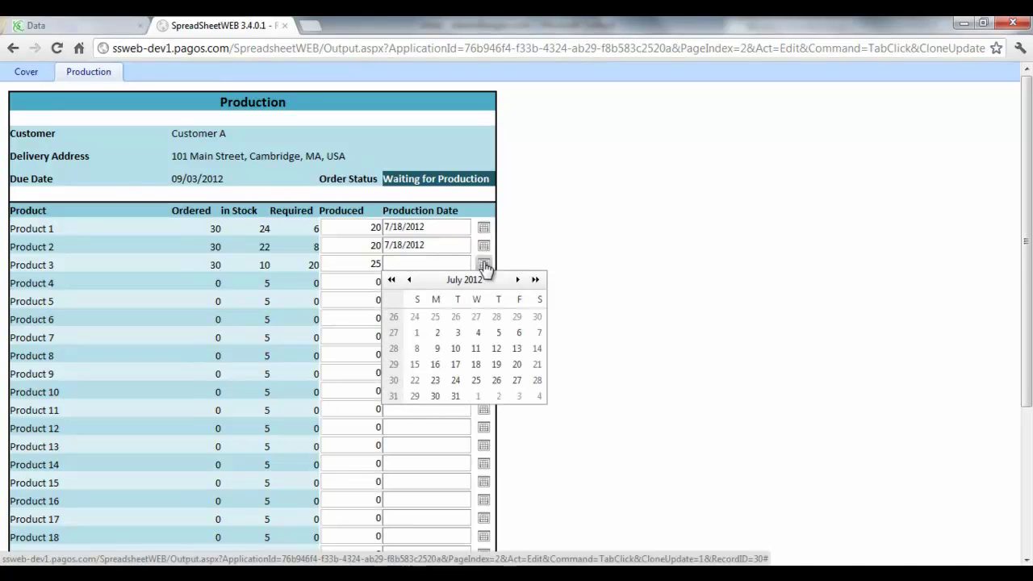
click(495, 364)
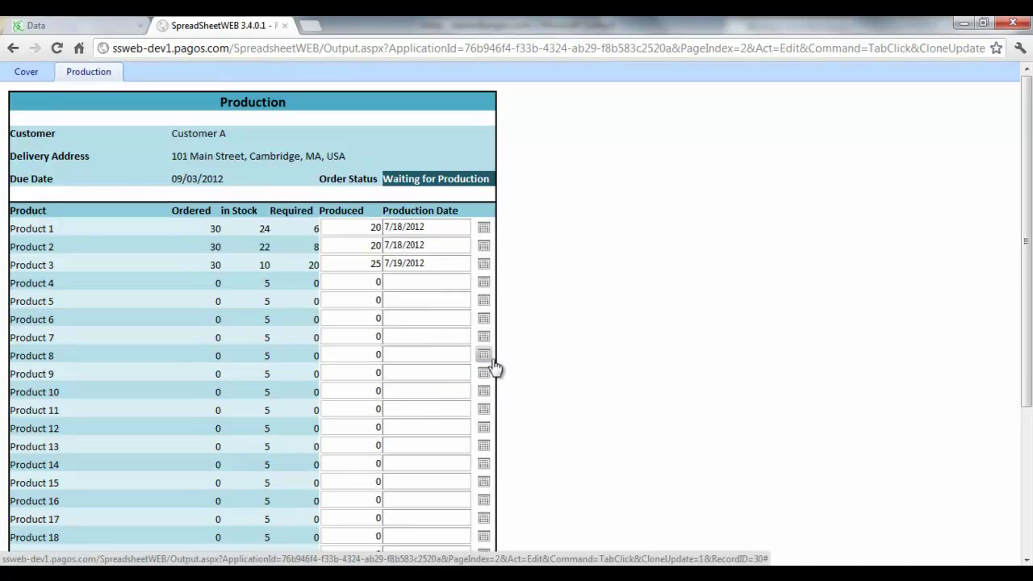
Step: Submit Customer A's production data, dismiss the confirmation, close the form and log out
click(27, 72)
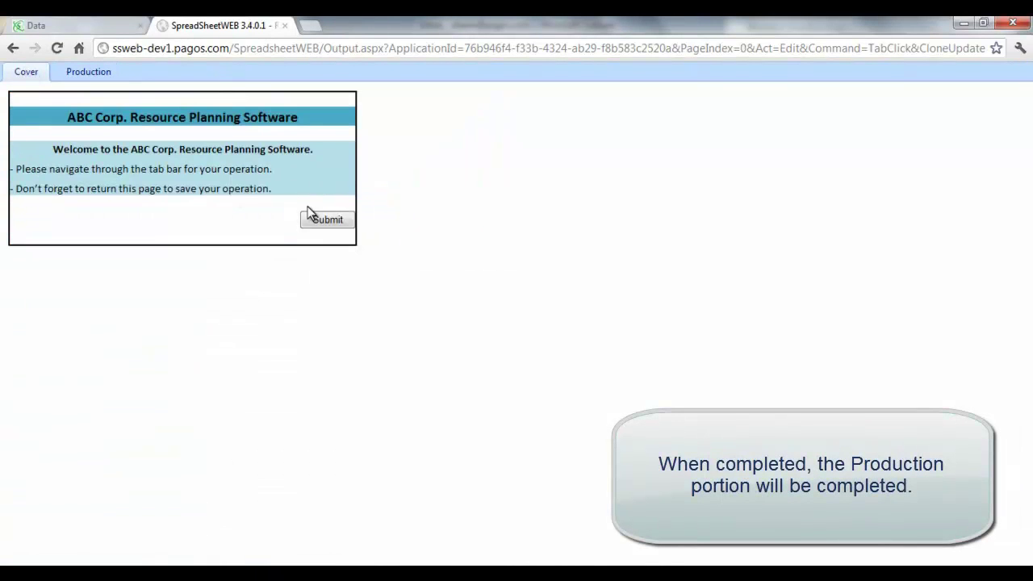
click(327, 219)
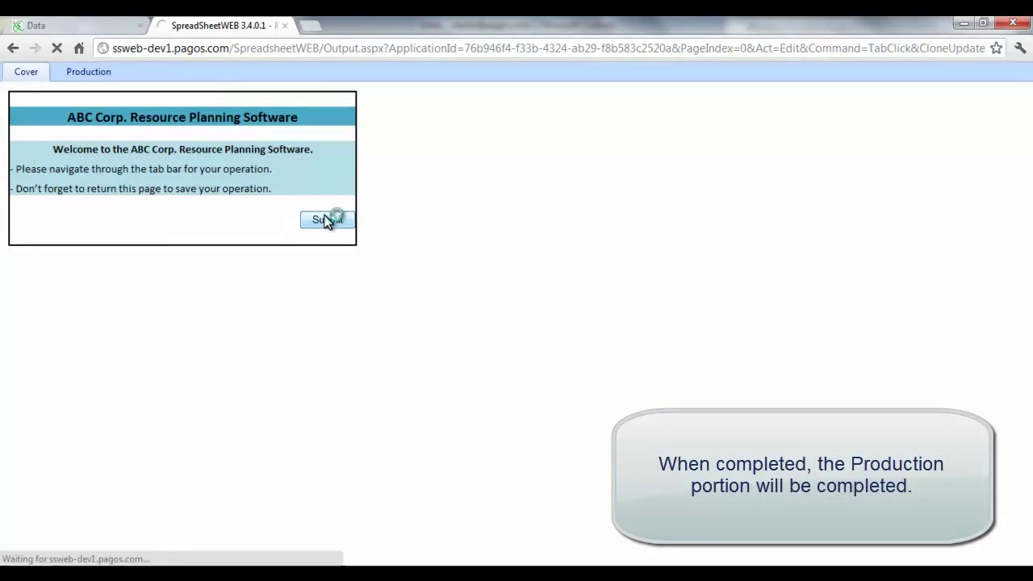
click(619, 319)
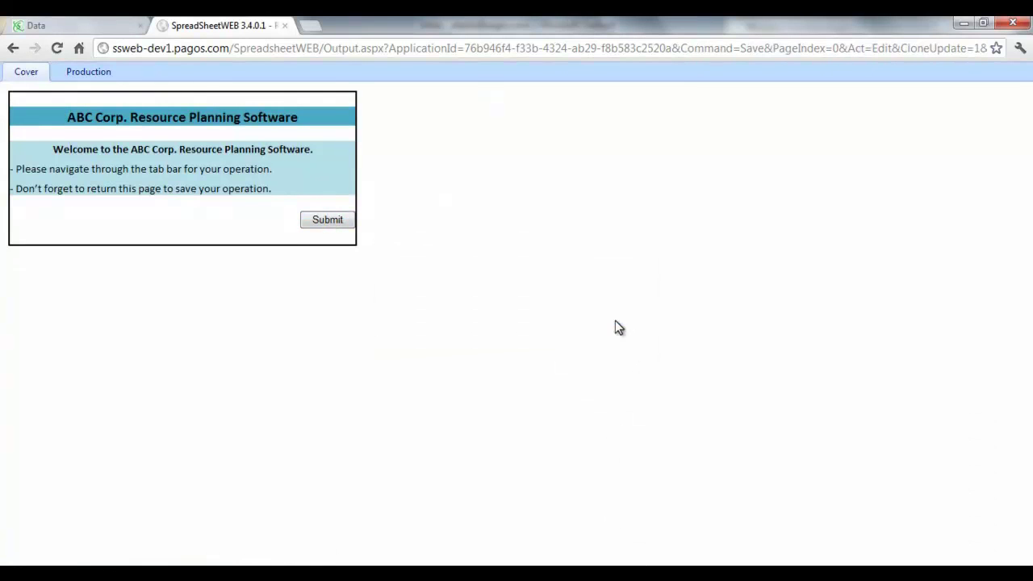
click(284, 25)
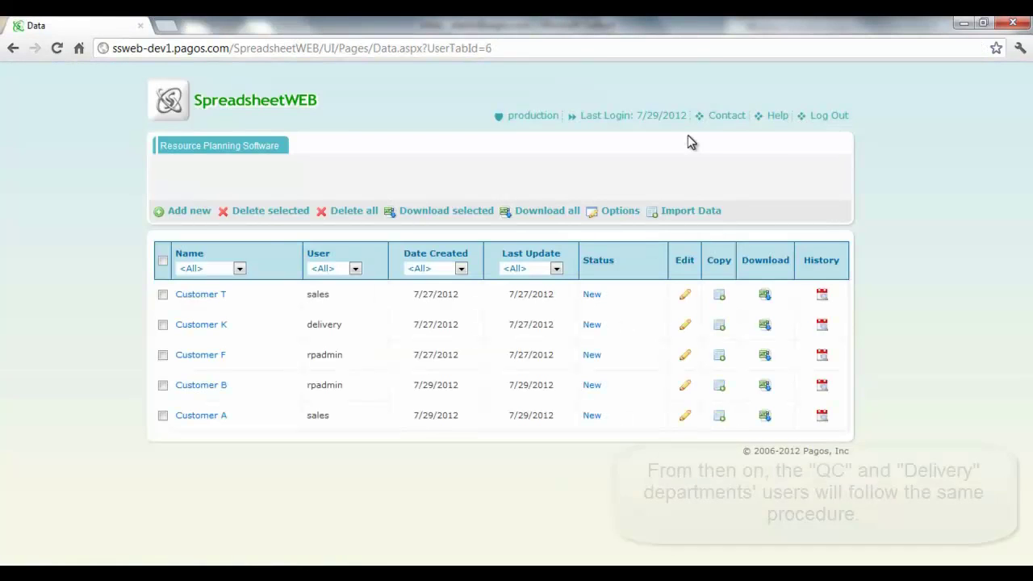
click(824, 119)
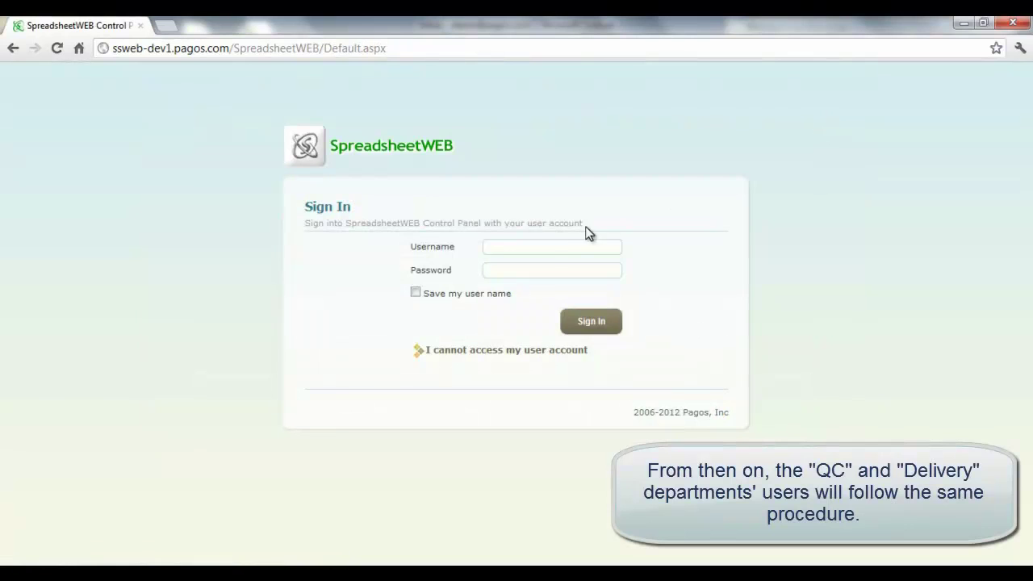
Step: Sign in with the QC user's credentials and open Customer A's record for editing
click(554, 246)
text(QC)
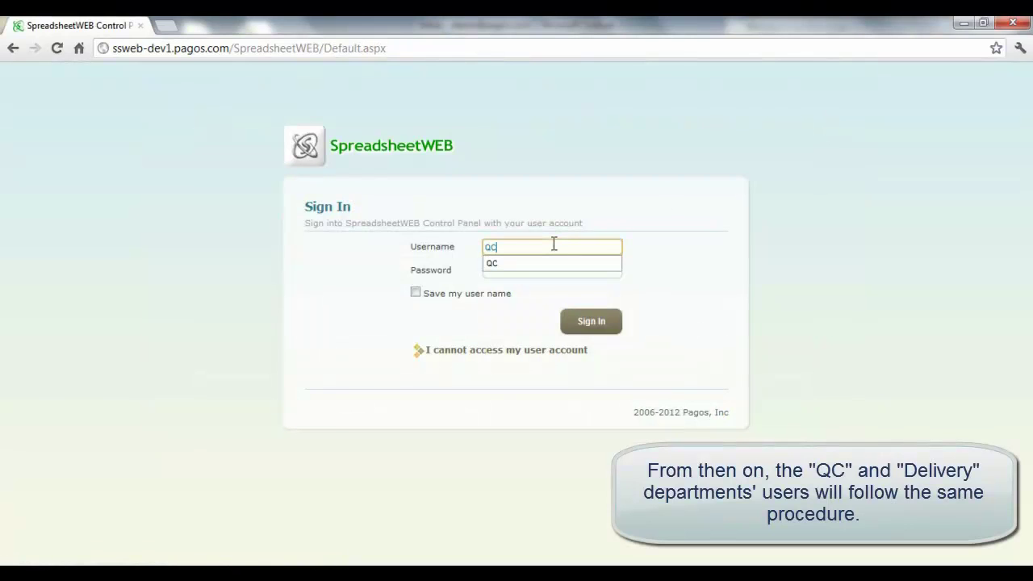
key(Tab)
click(590, 323)
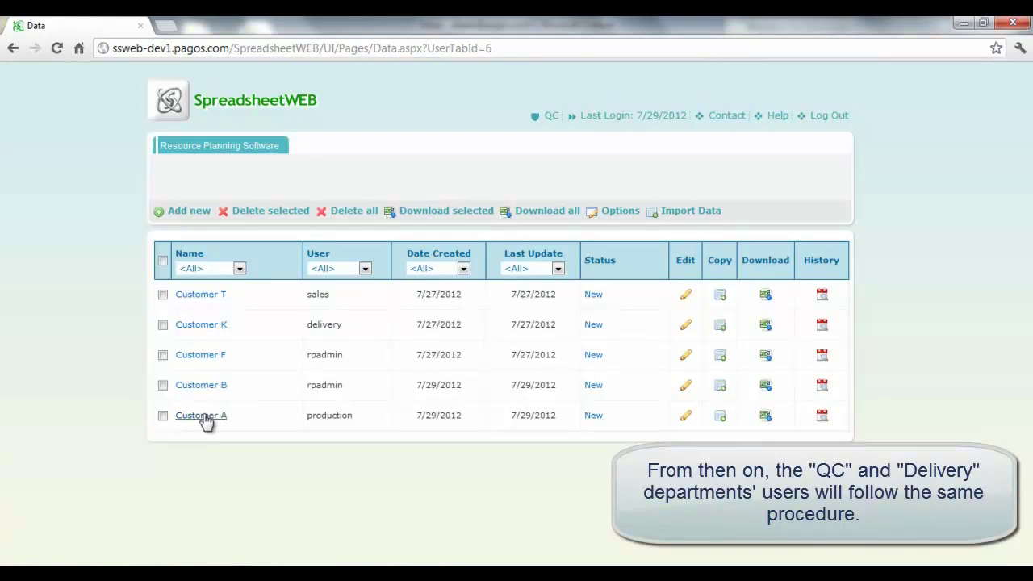
click(687, 417)
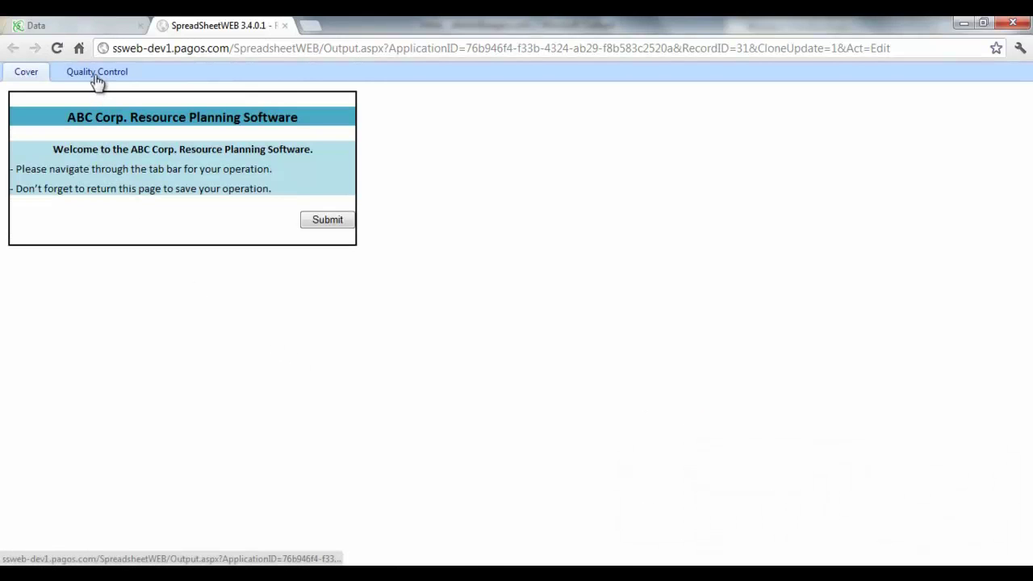
Step: On Quality Control, set approved 19, 19, 23 and defected 1, 1, 2 for Products 1–3
click(96, 74)
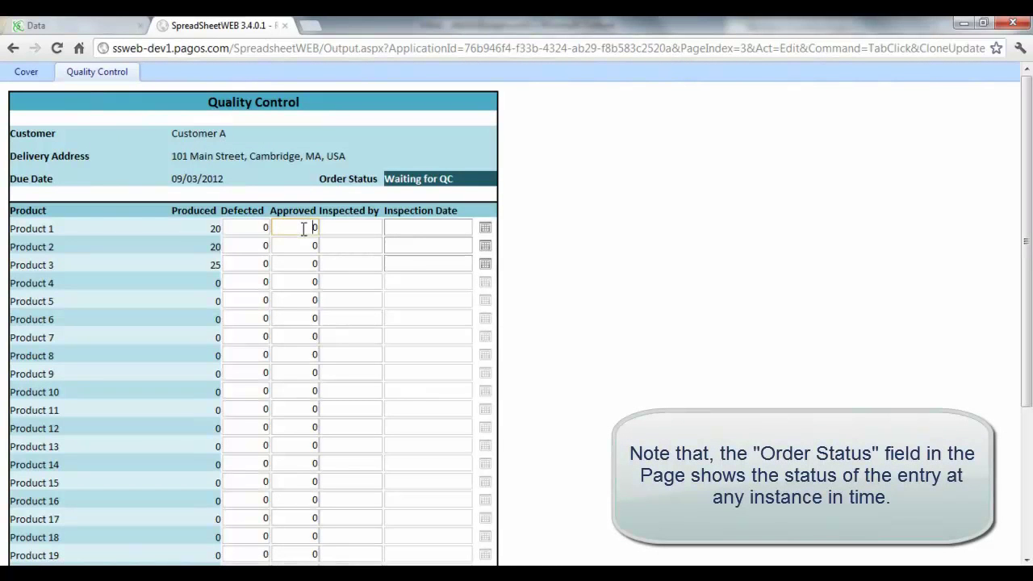
text(19)
click(306, 245)
key(BackSpace)
text(19)
click(309, 262)
key(BackSpace)
text(23)
click(259, 265)
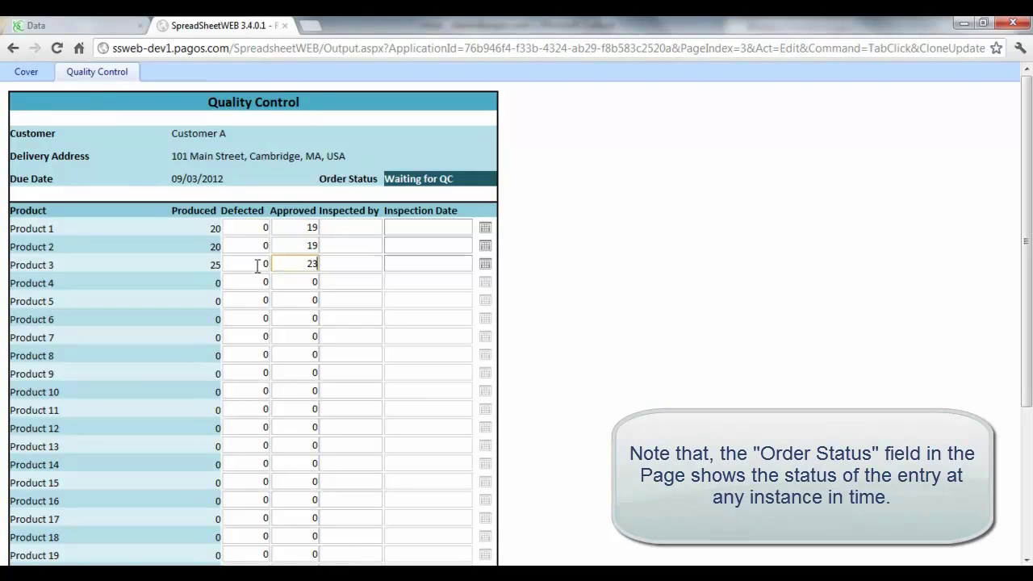
text(2)
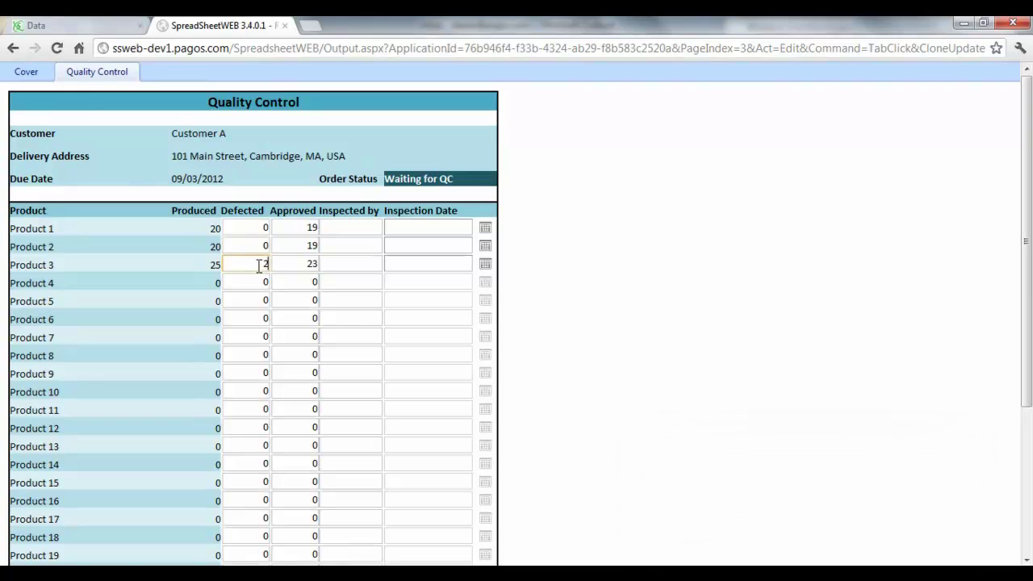
click(262, 248)
click(260, 230)
text(1)
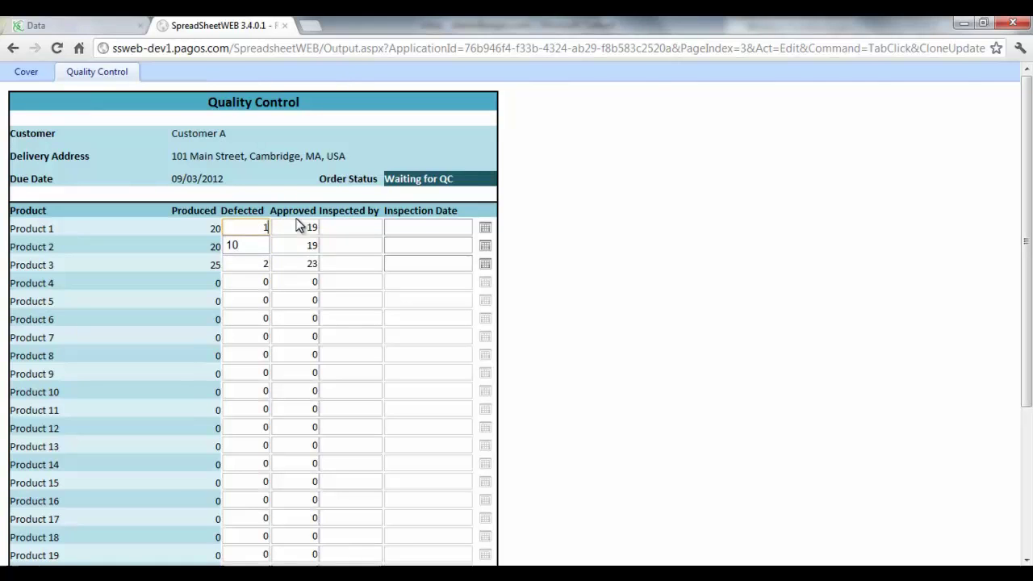
Step: Enter the inspector's name in the Inspected by cells for Products 1–3
click(343, 226)
text(Ins.)
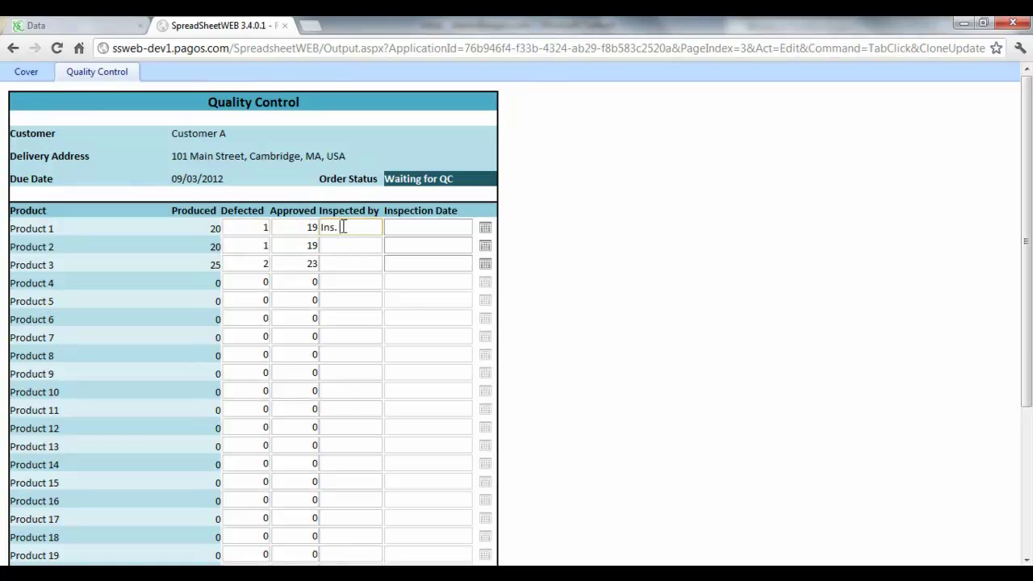
text(F)
click(357, 246)
text(Ins)
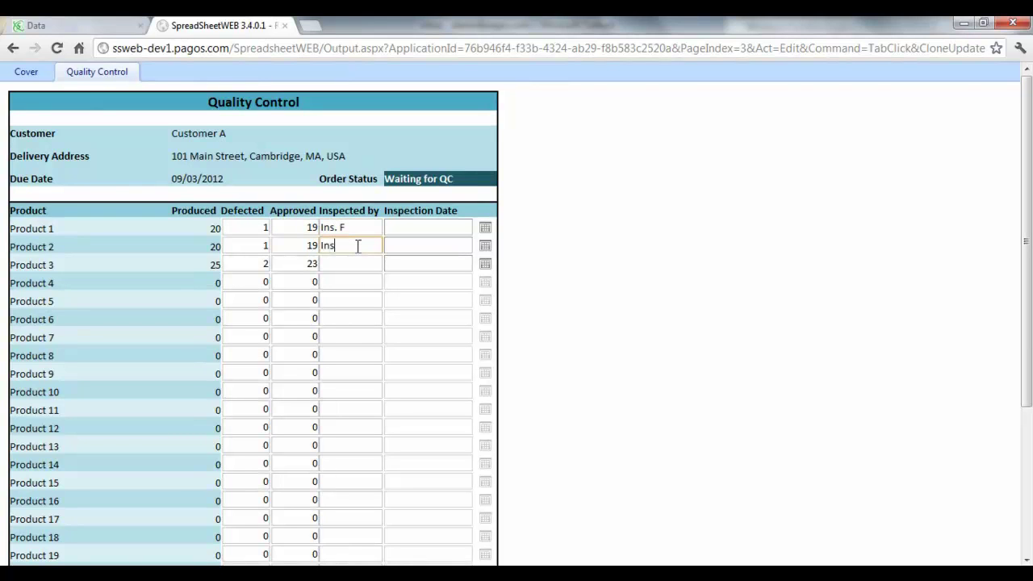
text(. F)
click(354, 266)
text(Ins F.)
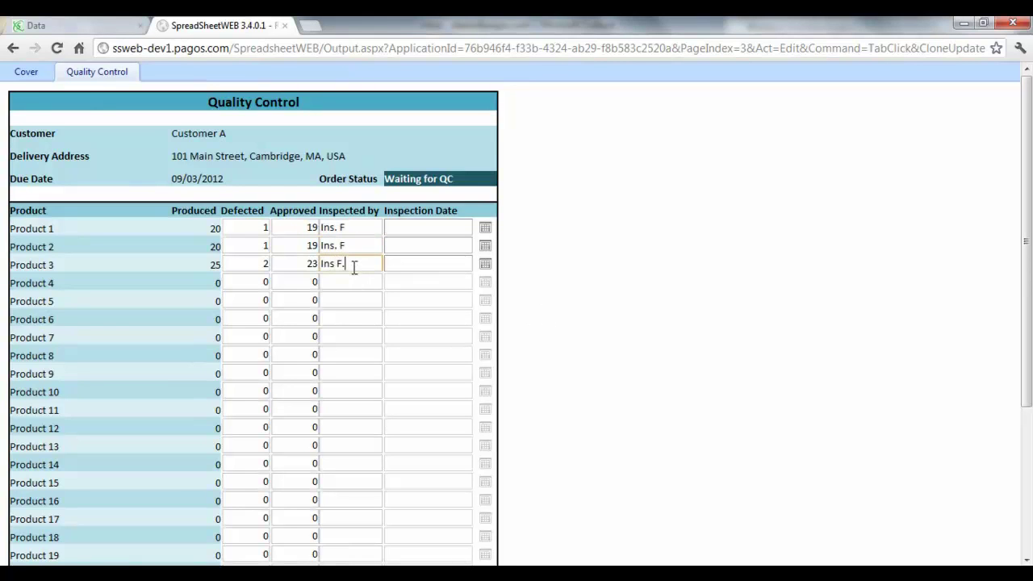
key(BackSpace)
key(BackSpace)
key(BackSpace)
text(. F)
Step: Set inspection dates 7/23/2012, 7/23/2012 and 7/24/2012 for Products 1–3, then return to the cover page
click(486, 229)
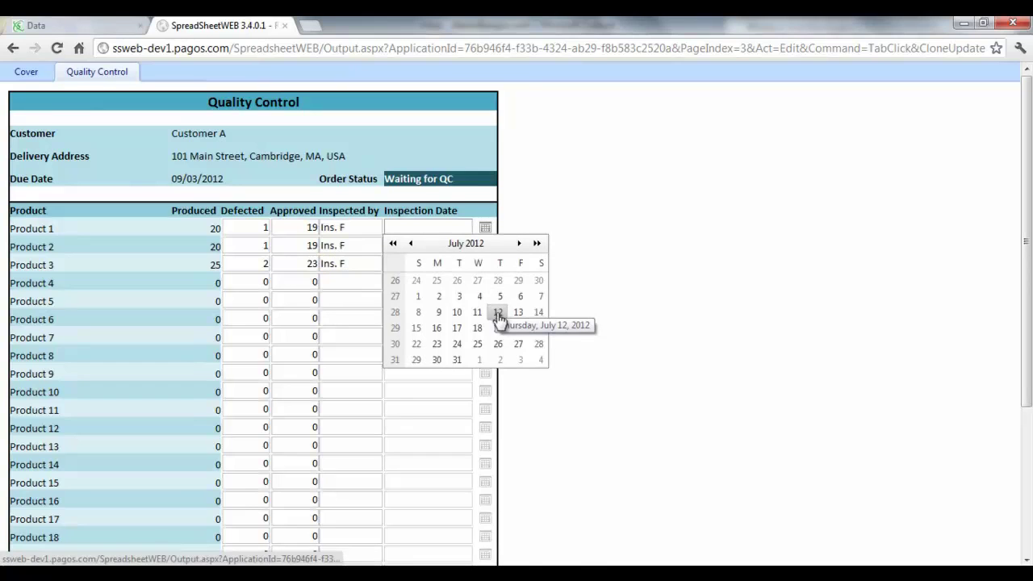
click(437, 344)
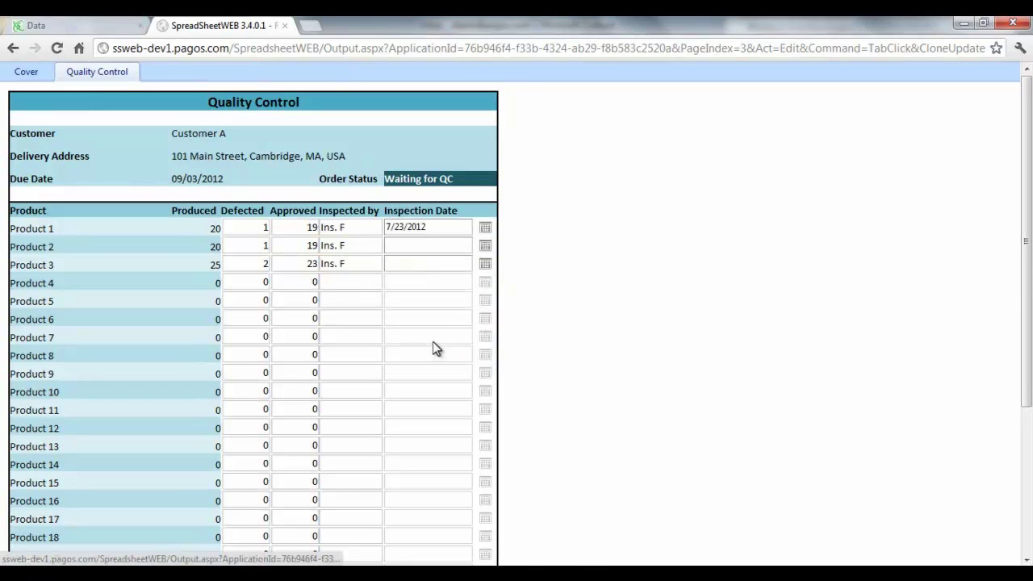
click(485, 246)
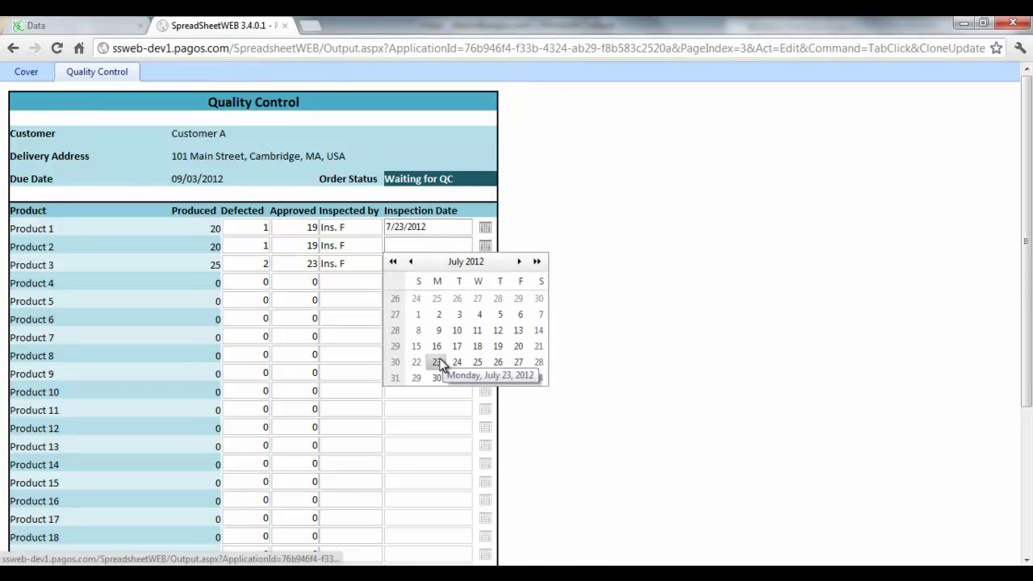
click(435, 362)
click(485, 264)
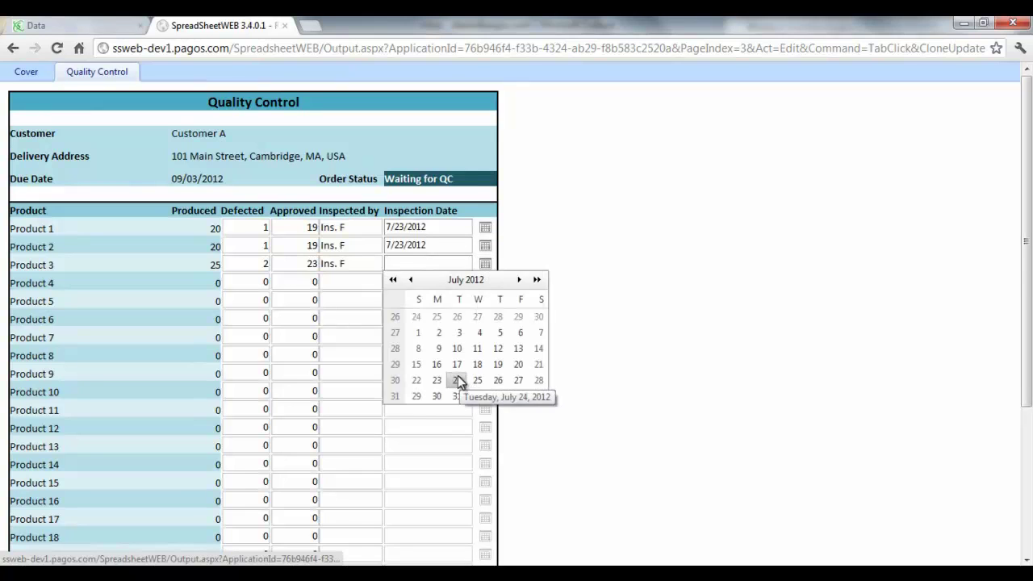
click(457, 381)
click(23, 74)
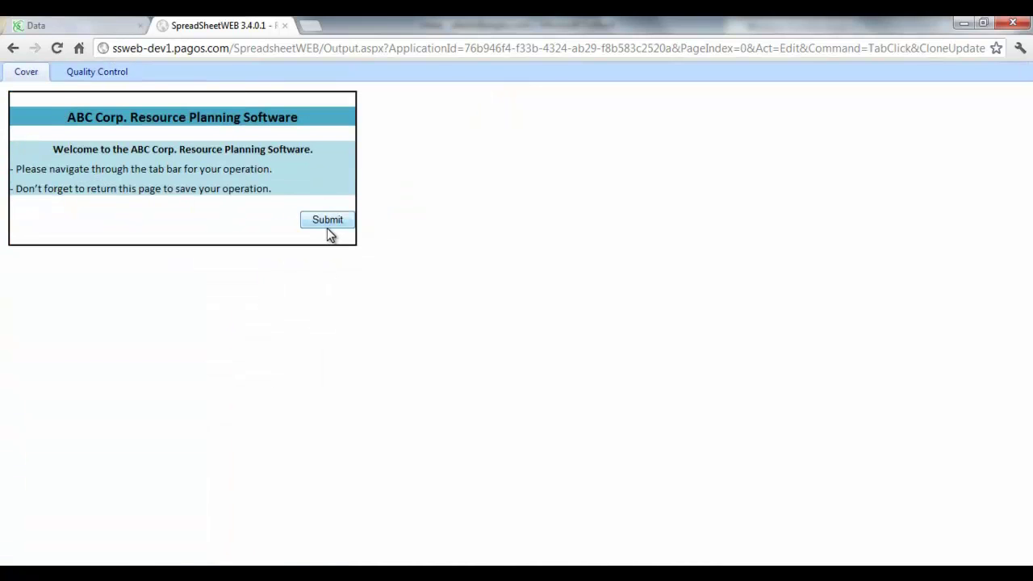
Step: Submit the quality-control entries, acknowledge the update message, and leave the record page
click(331, 226)
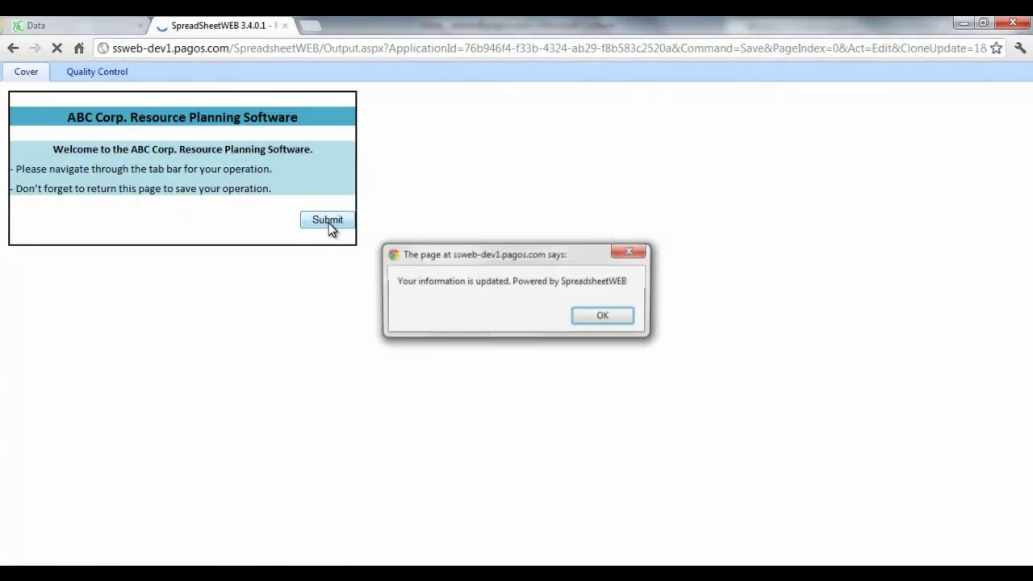
click(598, 320)
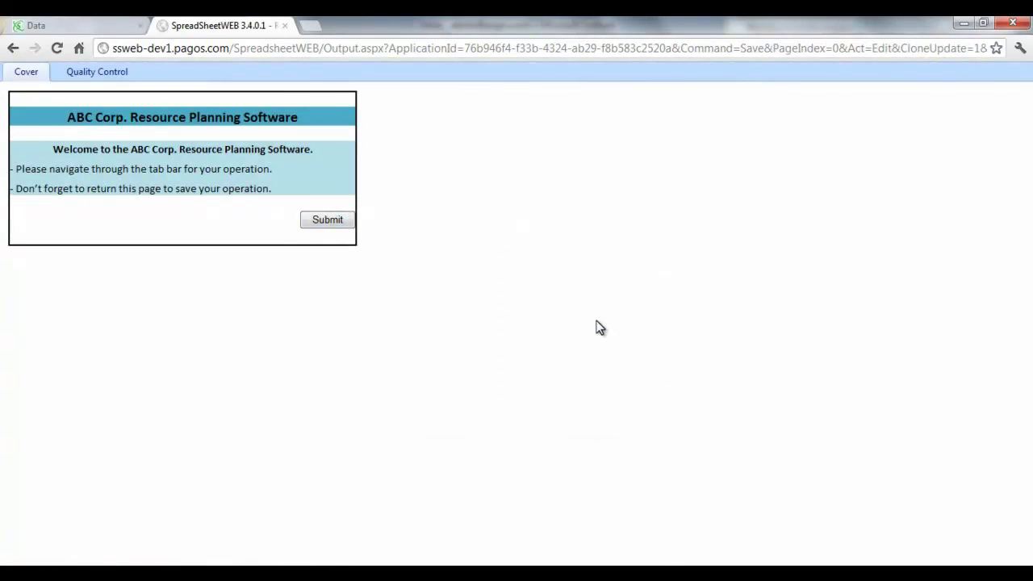
click(285, 26)
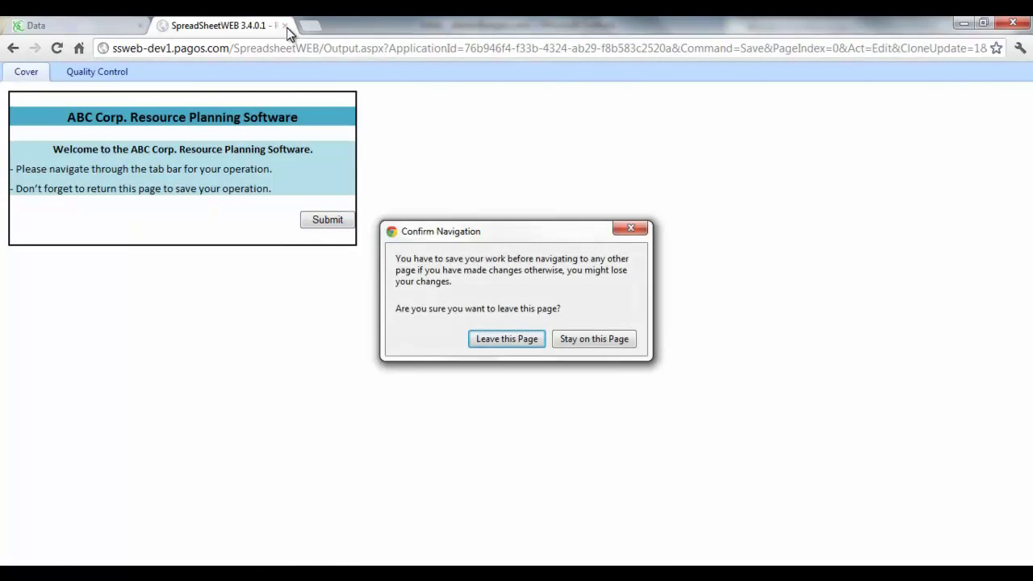
click(523, 341)
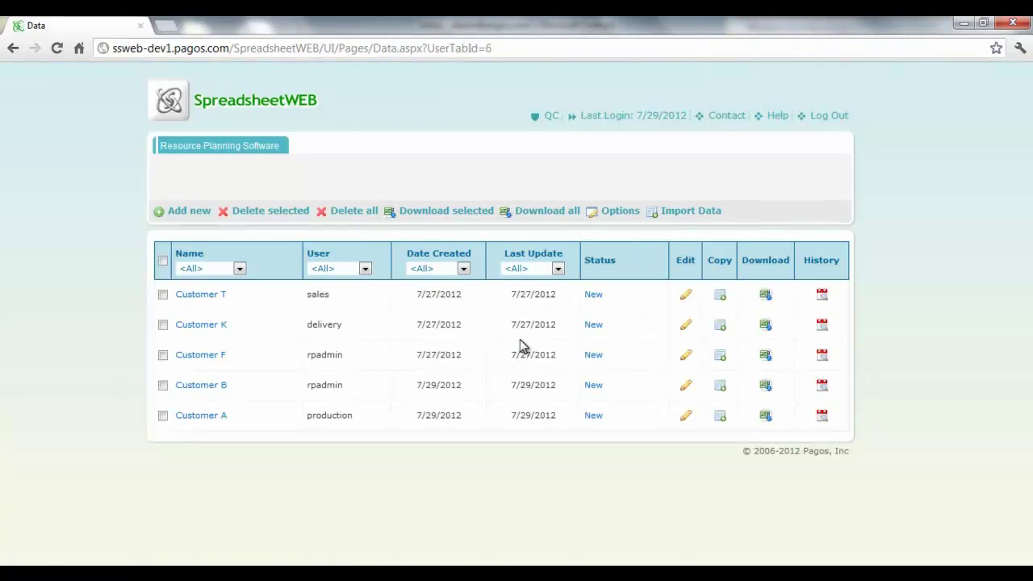
Step: Log out, sign in as the delivery user, and open Customer A's record for editing
click(827, 121)
click(541, 245)
text(del)
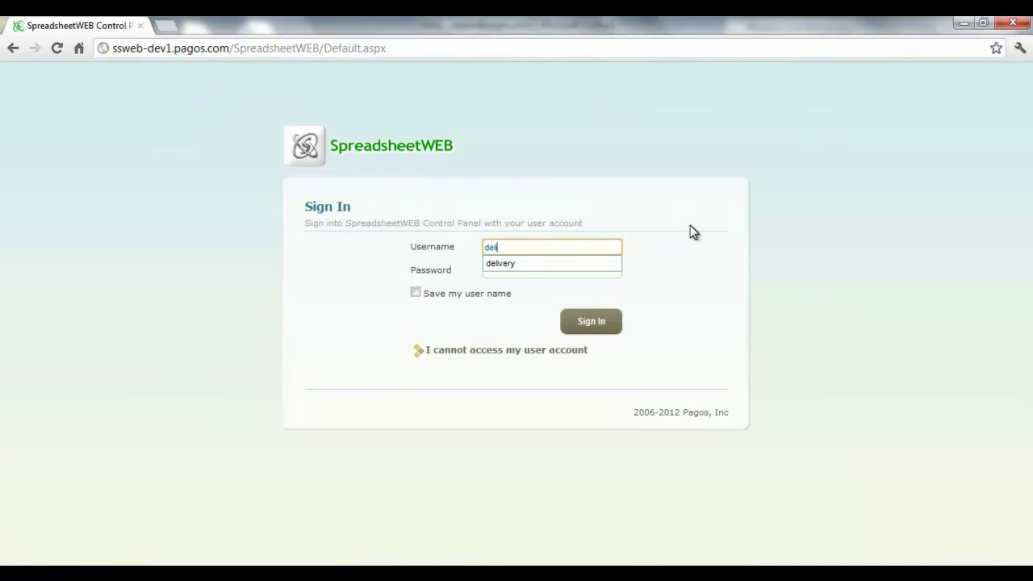
text(y)
key(Tab)
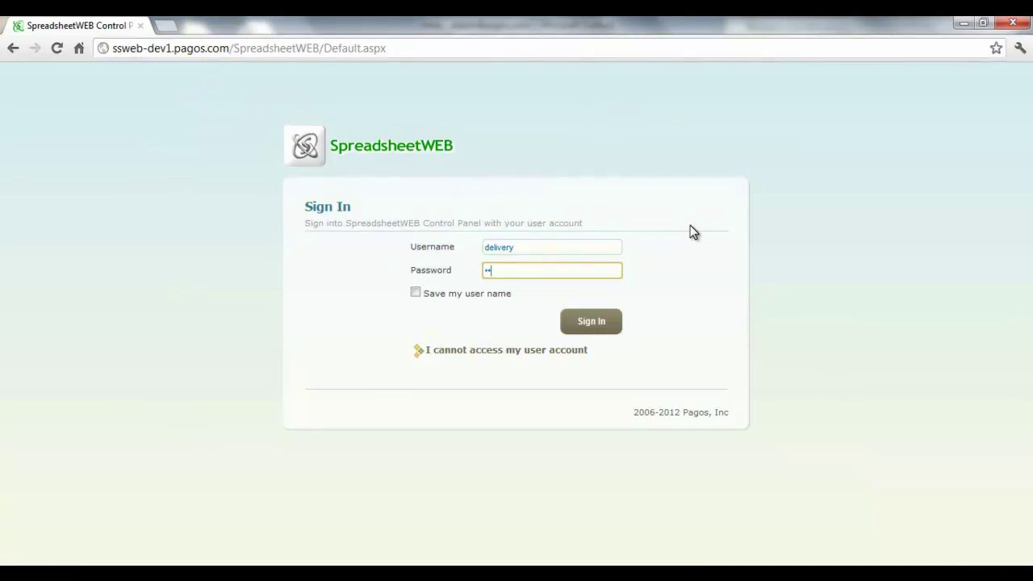
key(Return)
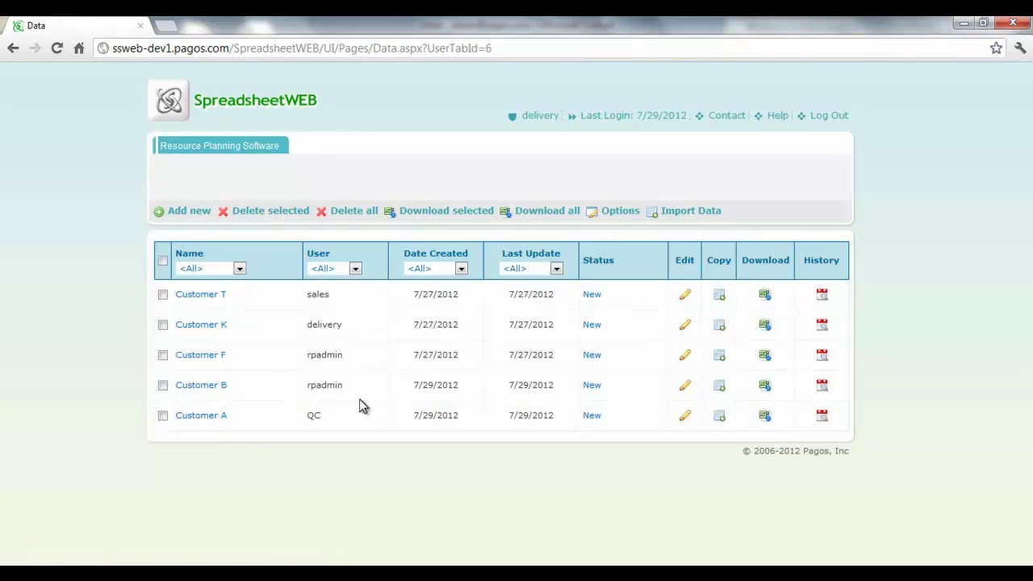
click(685, 415)
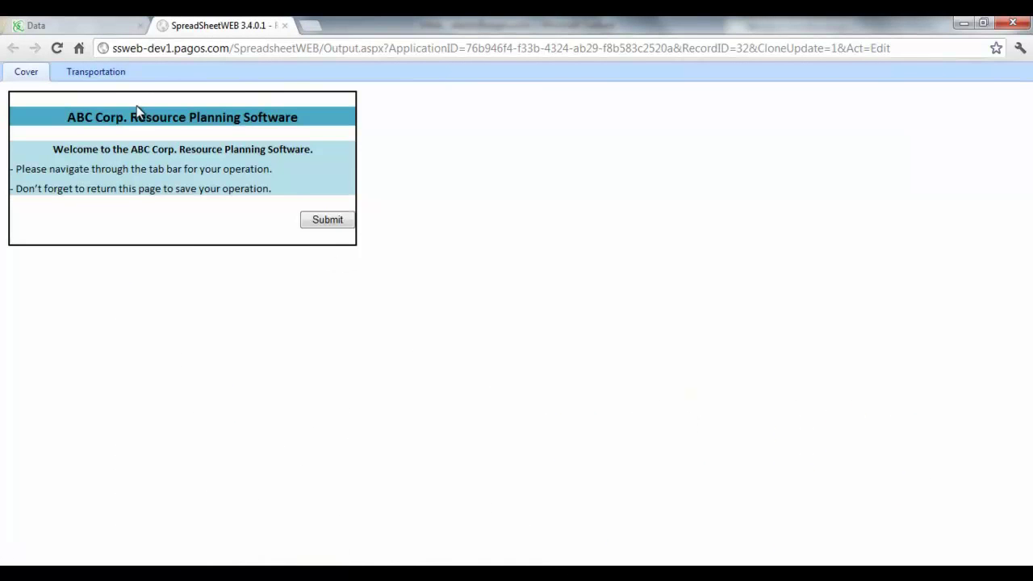
Step: On the Transportation page, enter 30 as Product 2's sent quantity
click(108, 81)
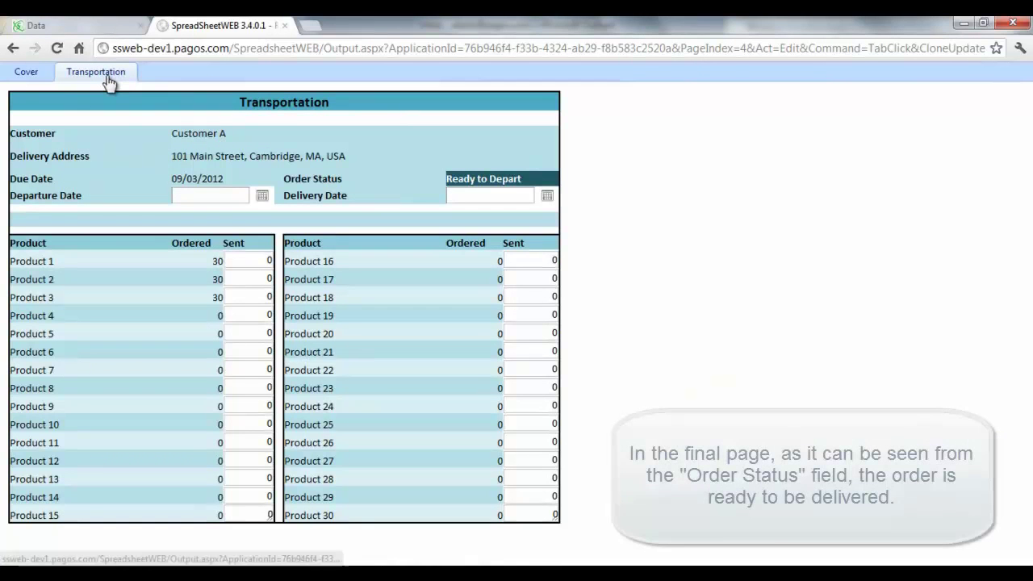
text(30)
click(267, 280)
text(30)
click(262, 298)
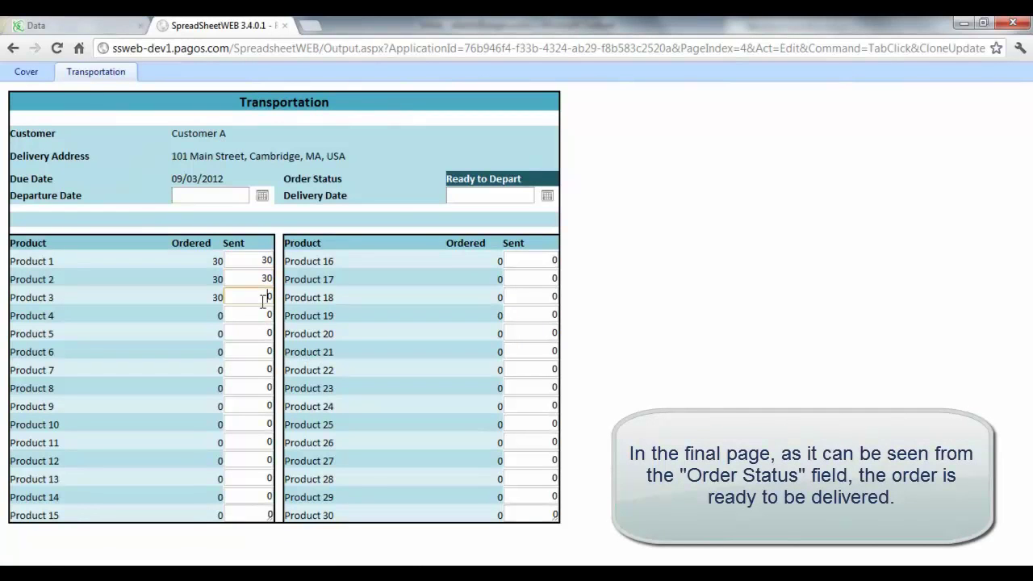
Step: Pick departure date 8/23/2012 and delivery date 9/3/2012, then return to the cover page
click(263, 196)
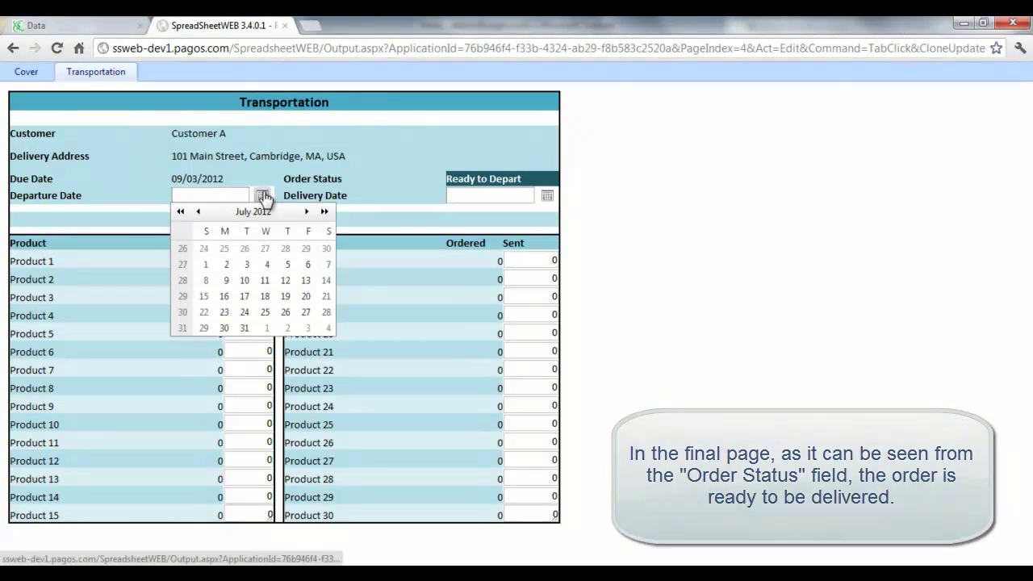
click(308, 212)
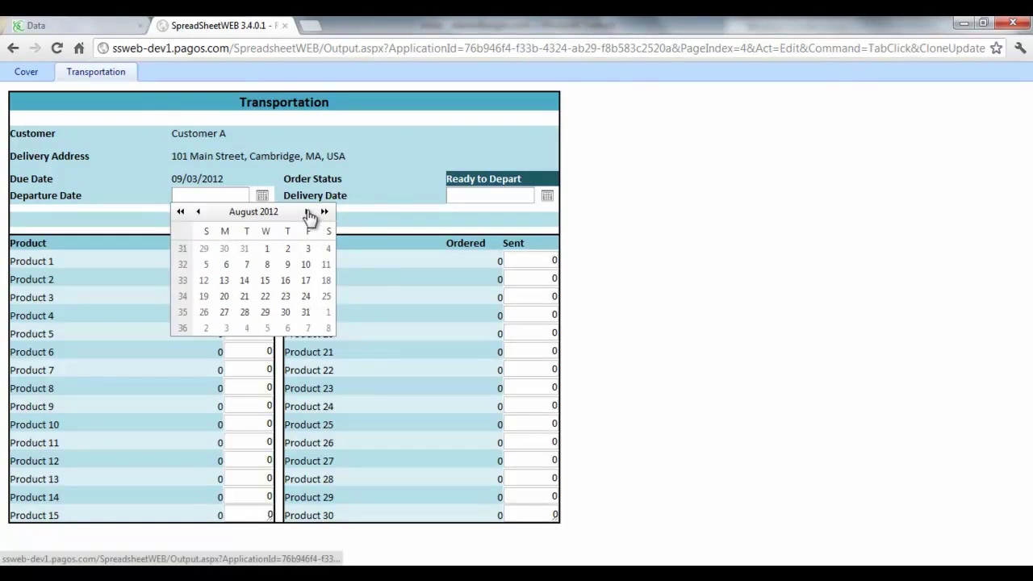
click(285, 297)
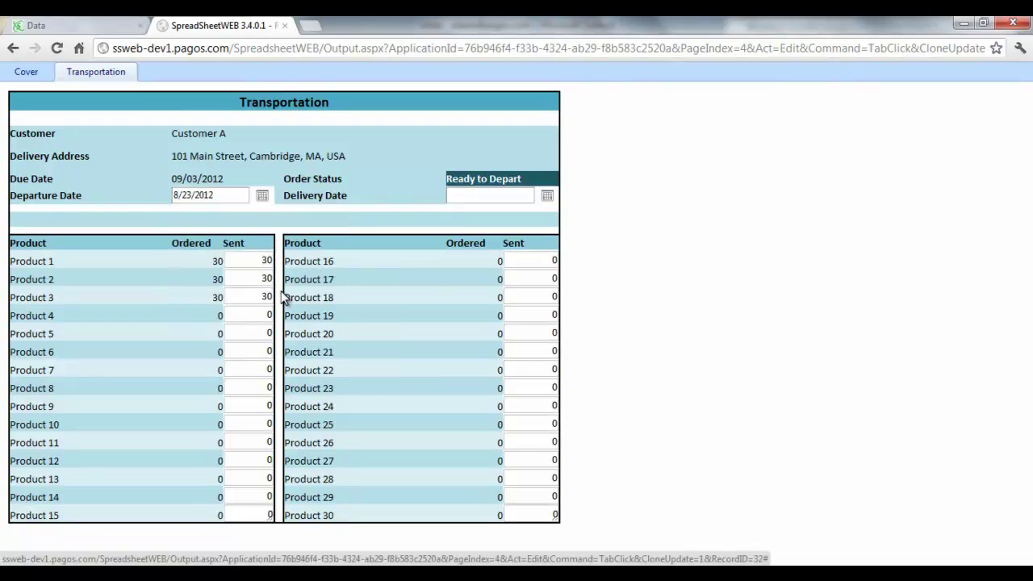
click(552, 200)
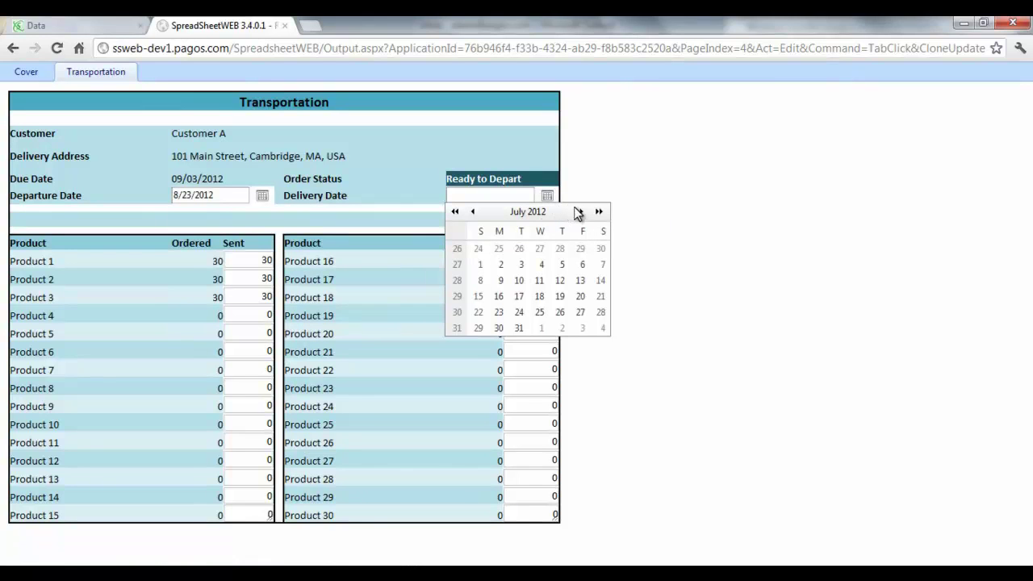
click(579, 212)
click(579, 212)
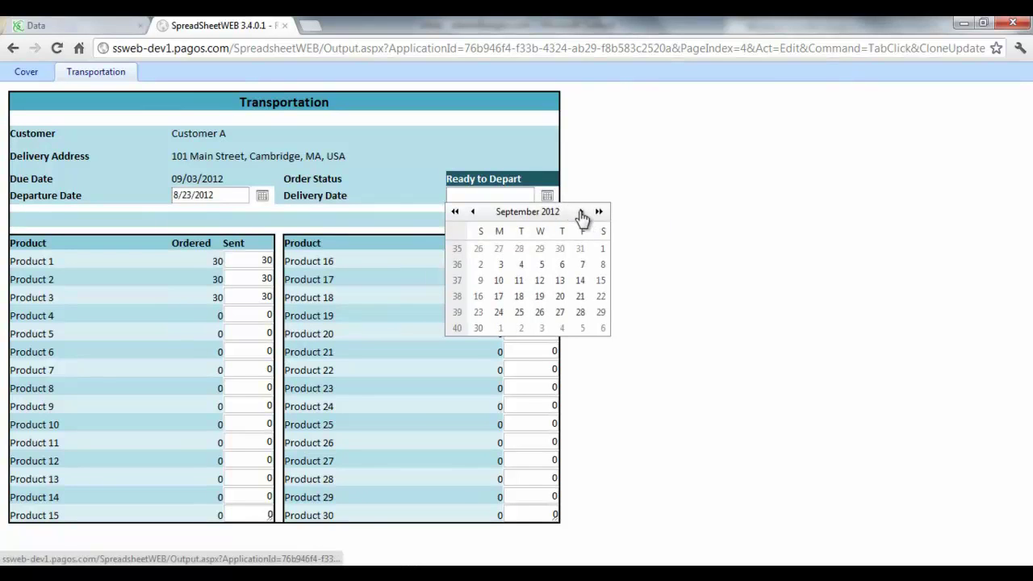
click(500, 265)
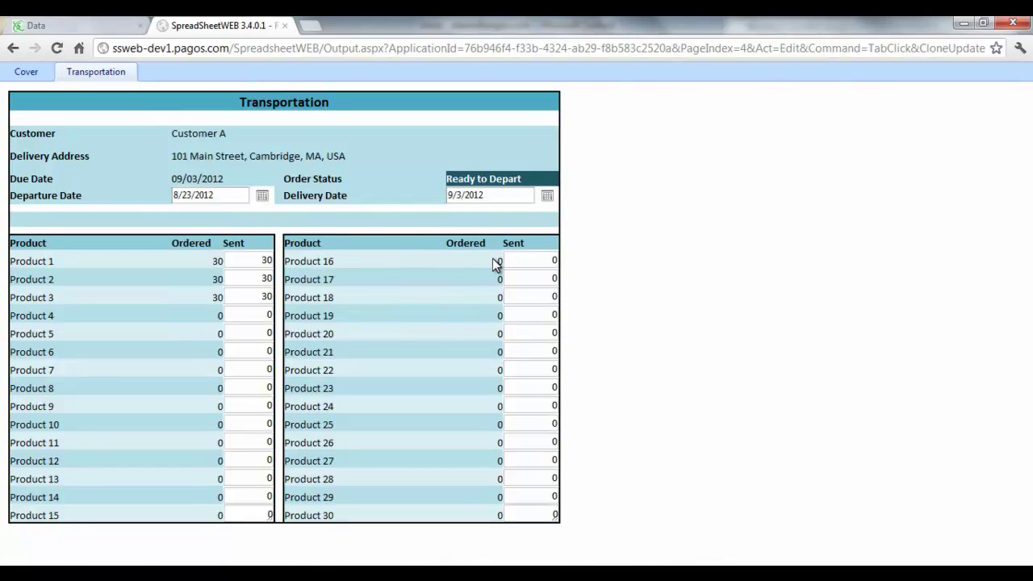
click(34, 72)
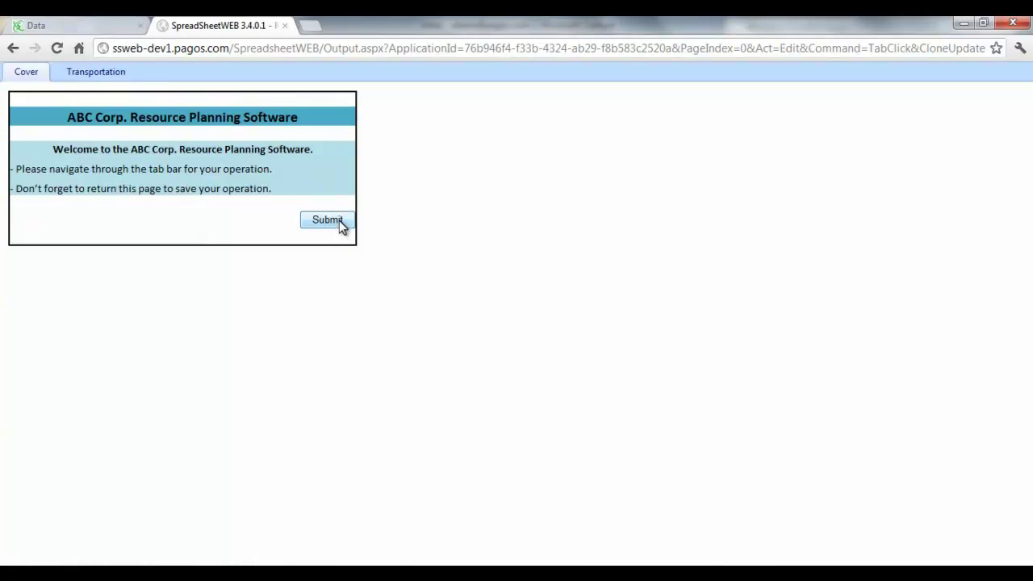
Step: Submit the order, acknowledge the update, leave the app page, and log out of SpreadsheetWEB
click(339, 220)
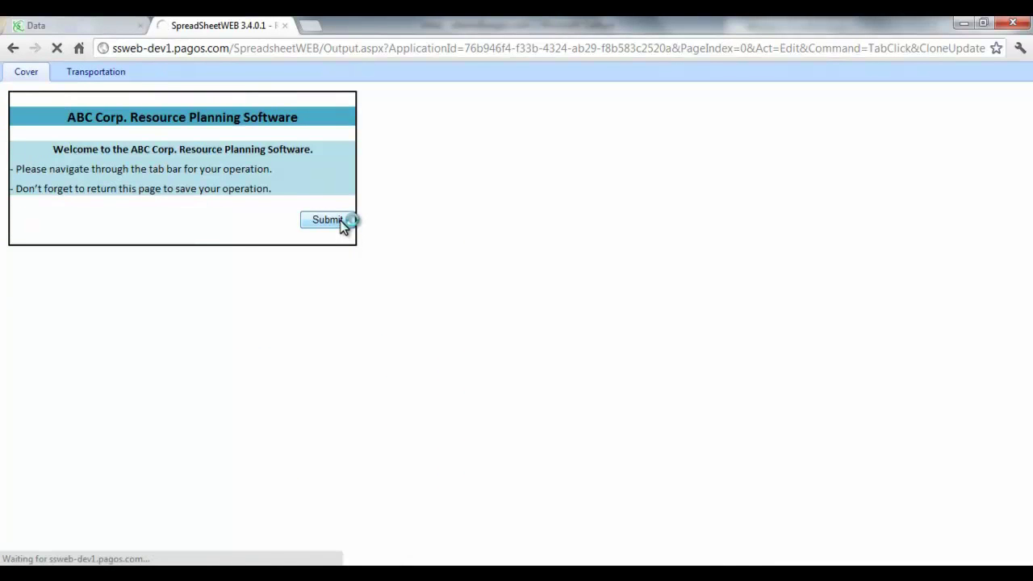
click(604, 319)
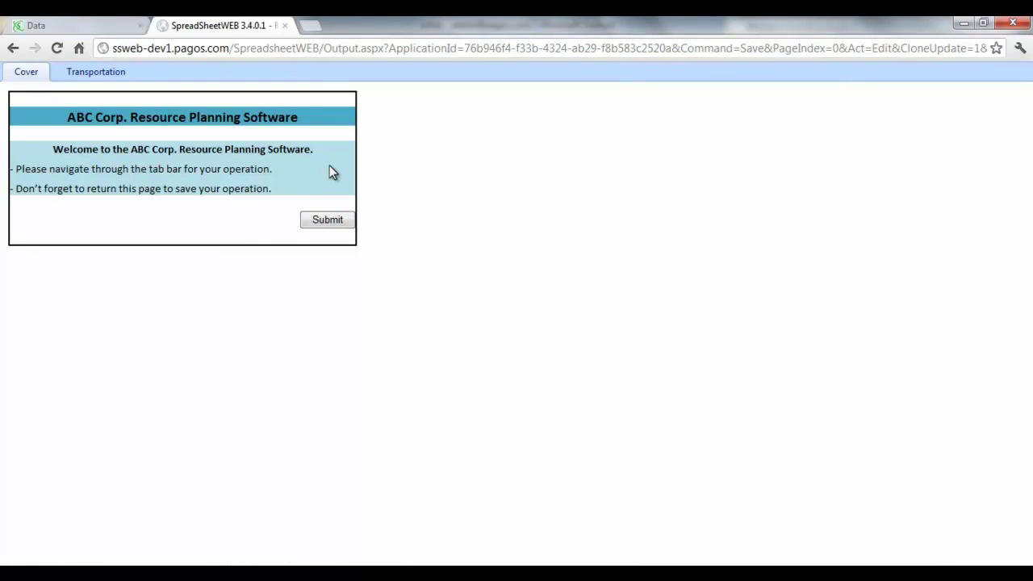
click(285, 26)
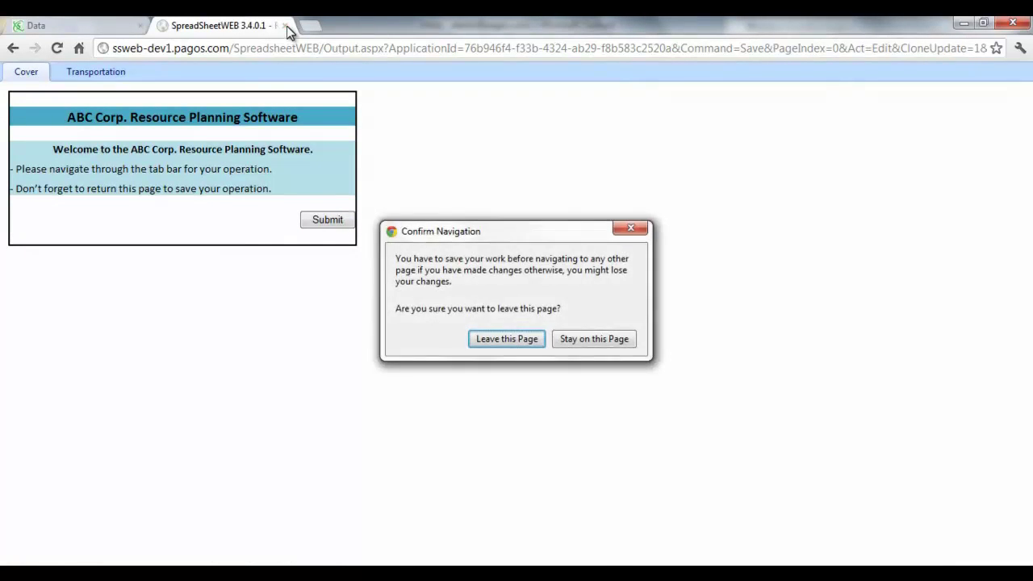
click(513, 341)
click(818, 119)
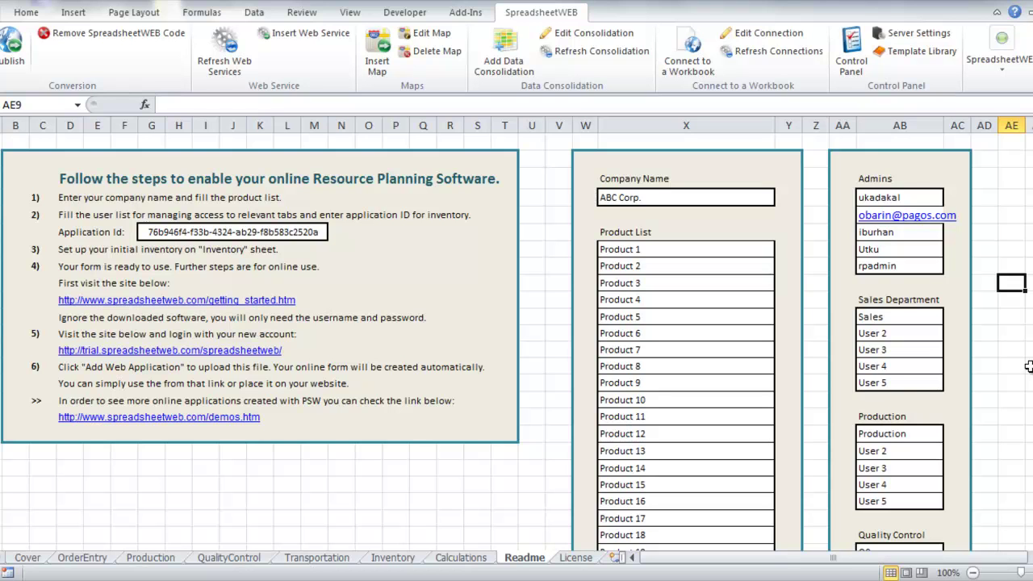
Step: Highlight the Readme setup steps, deselect them, and switch to the Cover sheet
drag(302, 197, 105, 320)
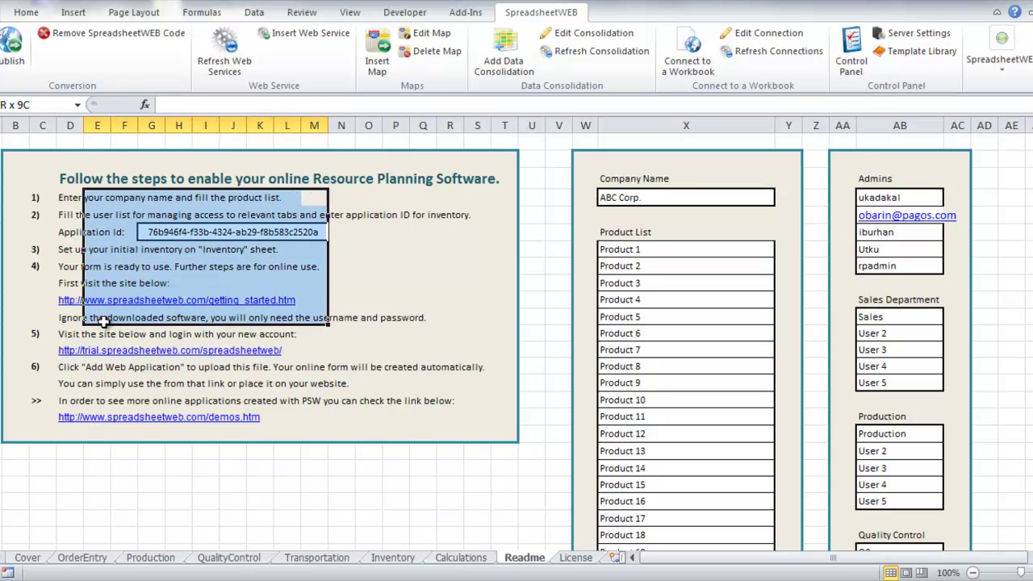
drag(105, 321, 81, 420)
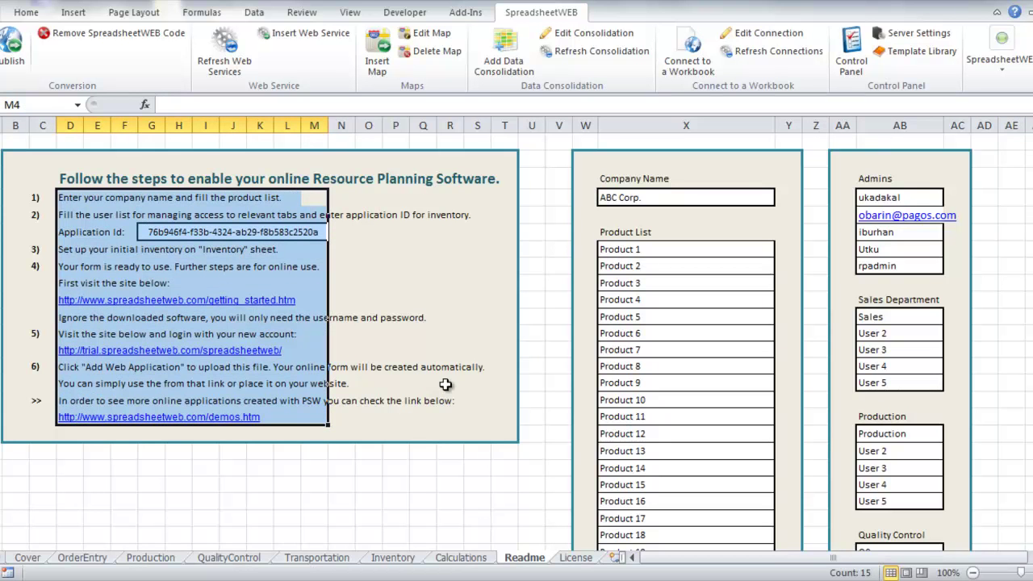
click(533, 432)
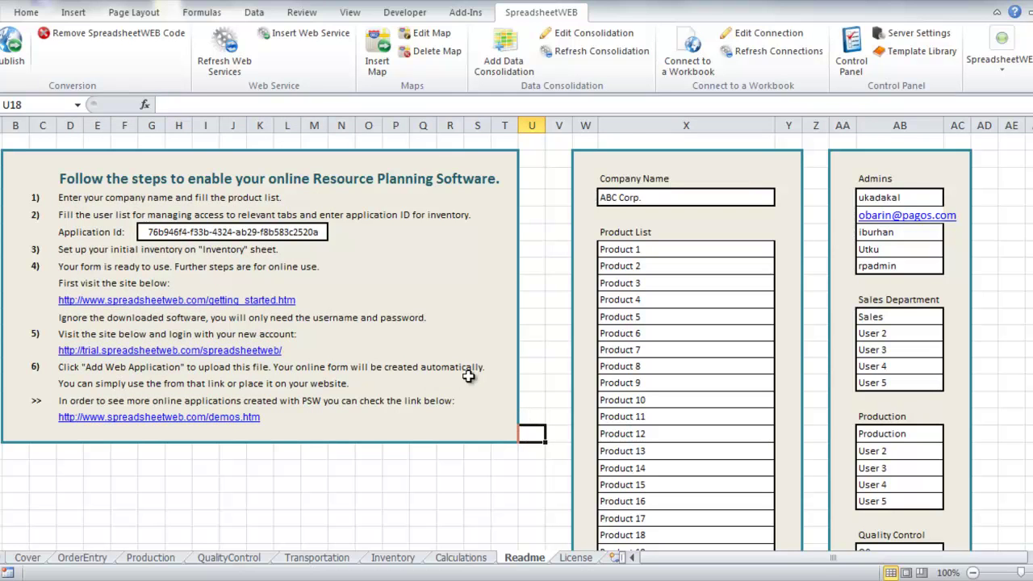
click(29, 558)
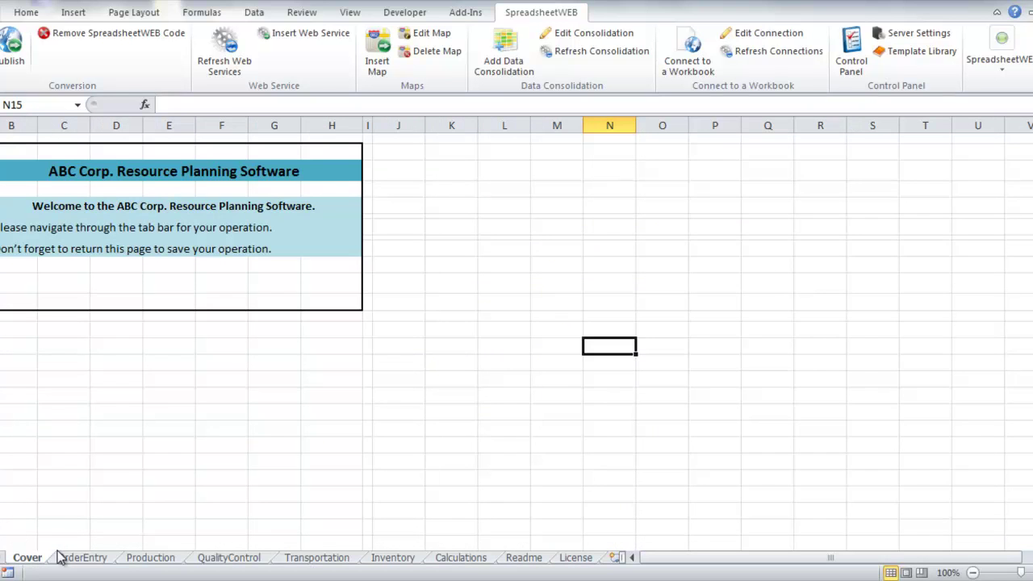
Step: On the OrderEntry sheet, inspect the in Stock formulas in D10–D12
click(68, 559)
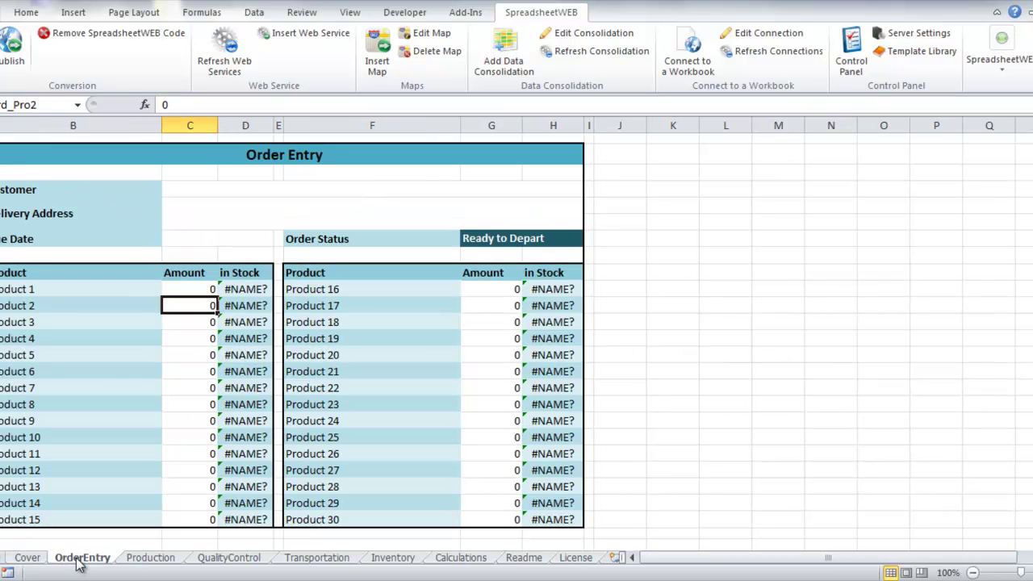
click(240, 292)
click(242, 306)
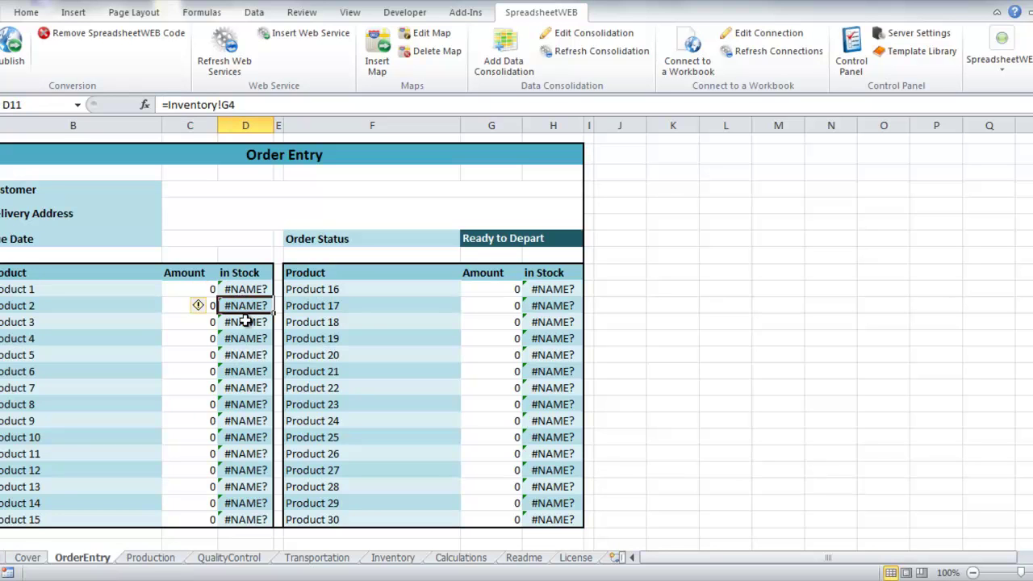
click(245, 322)
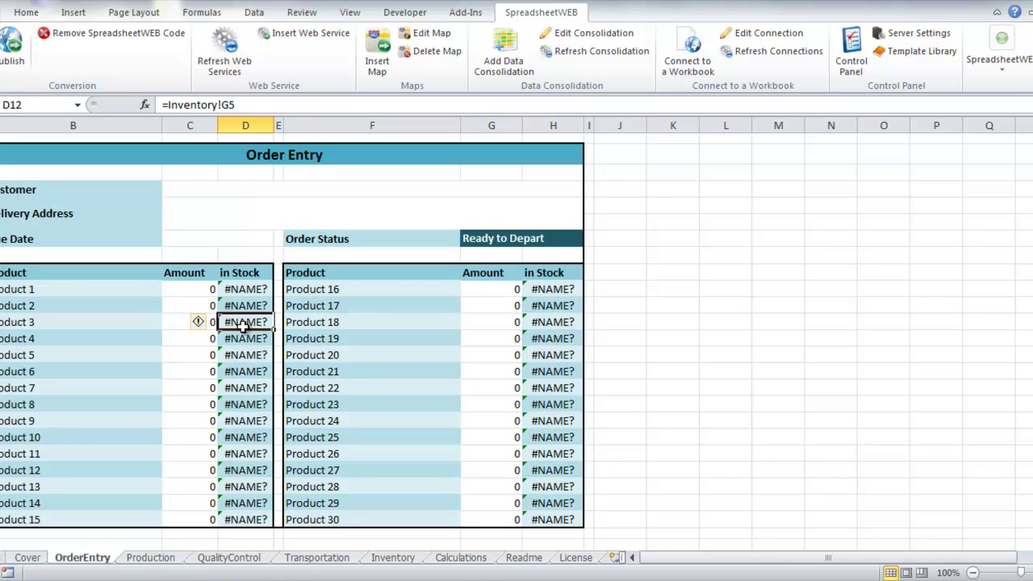
Step: View the Production, QualityControl and Transportation sheets in turn
click(167, 559)
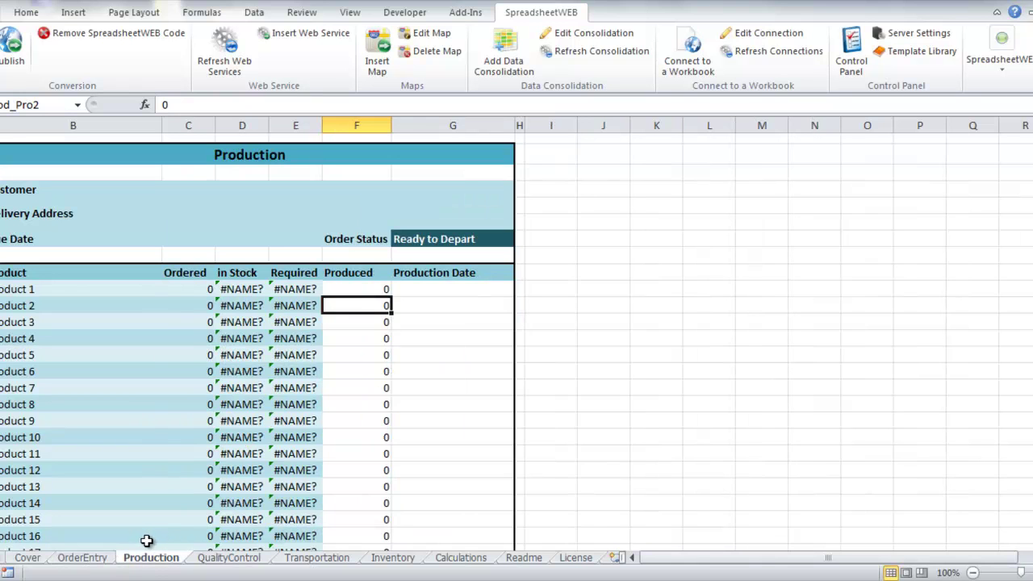
click(262, 559)
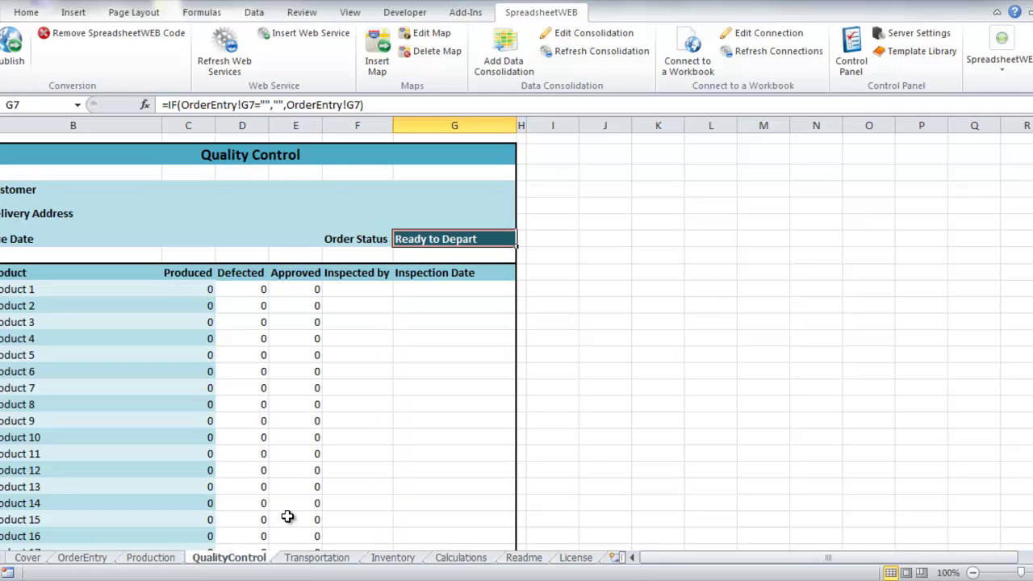
scroll(286, 514, down, 4)
scroll(286, 514, up, 3)
scroll(285, 514, up, 1)
click(307, 559)
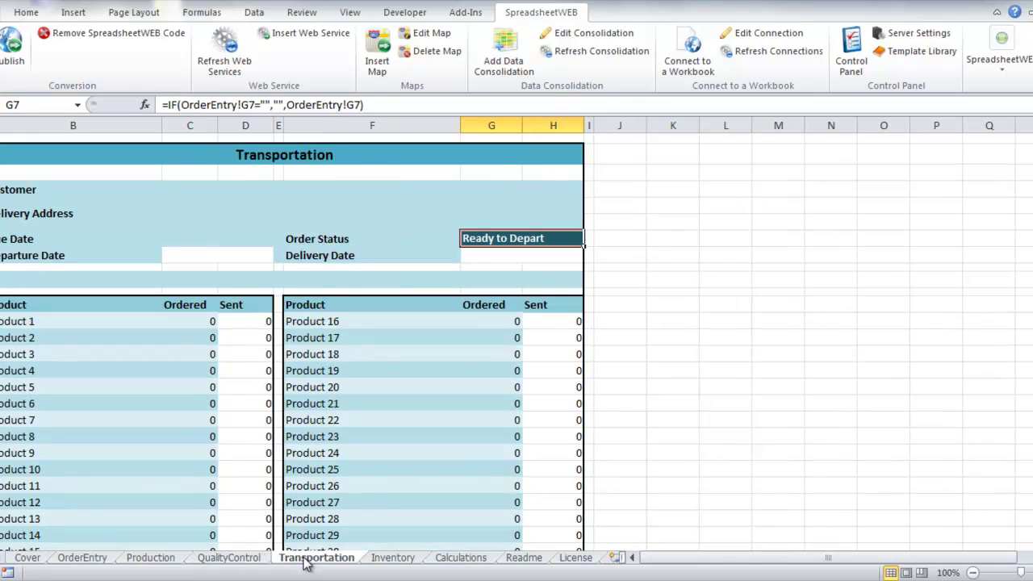
scroll(330, 517, down, 2)
scroll(335, 517, up, 2)
Step: View the Inventory sheet, then the Calculations sheet, then go back to Cover
click(393, 558)
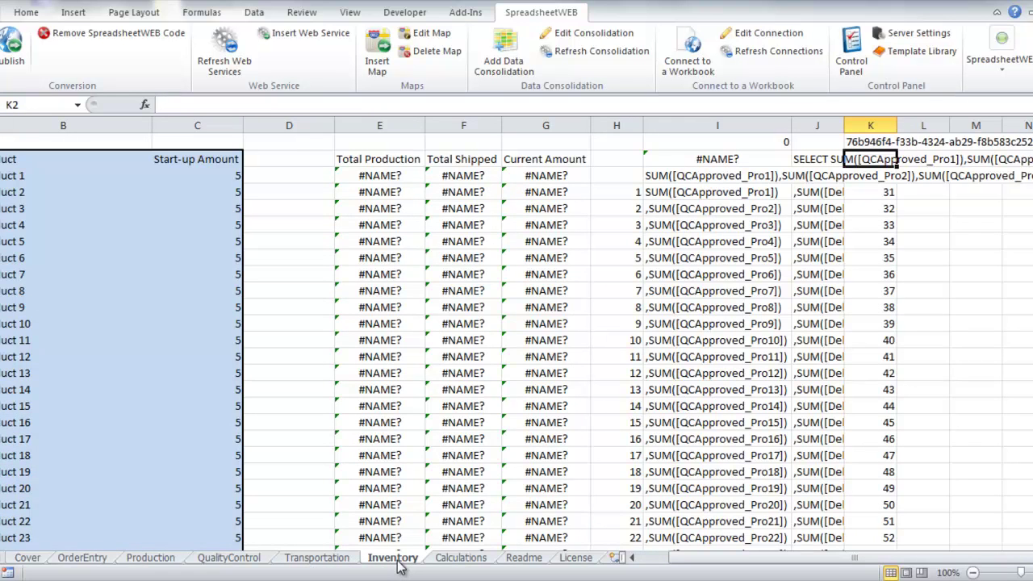
click(460, 558)
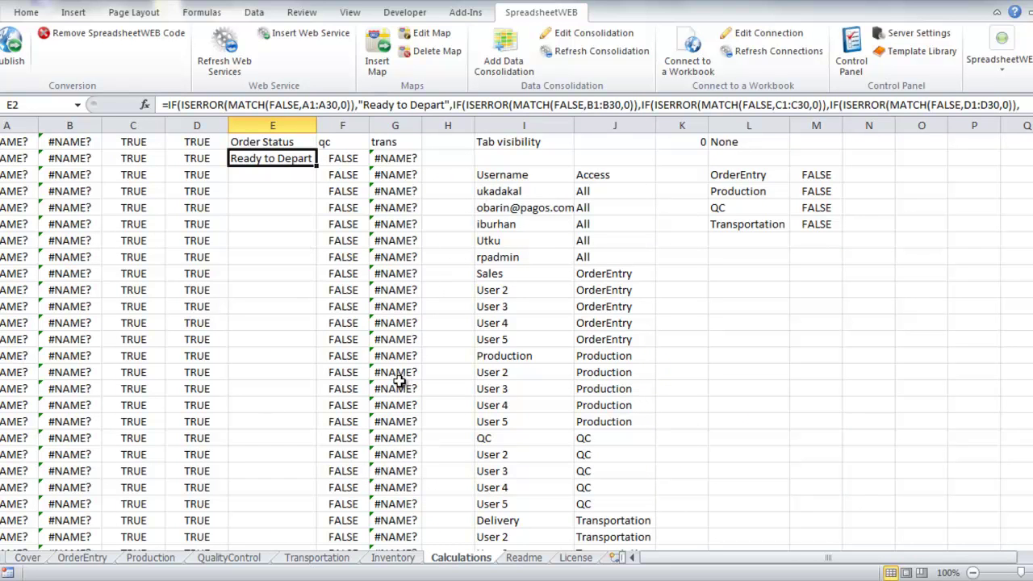
click(37, 557)
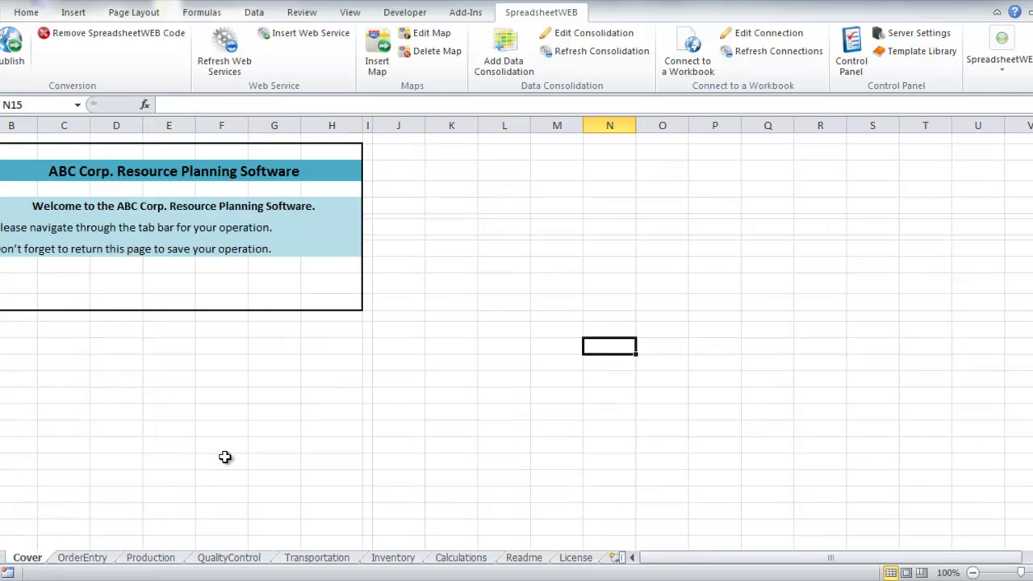